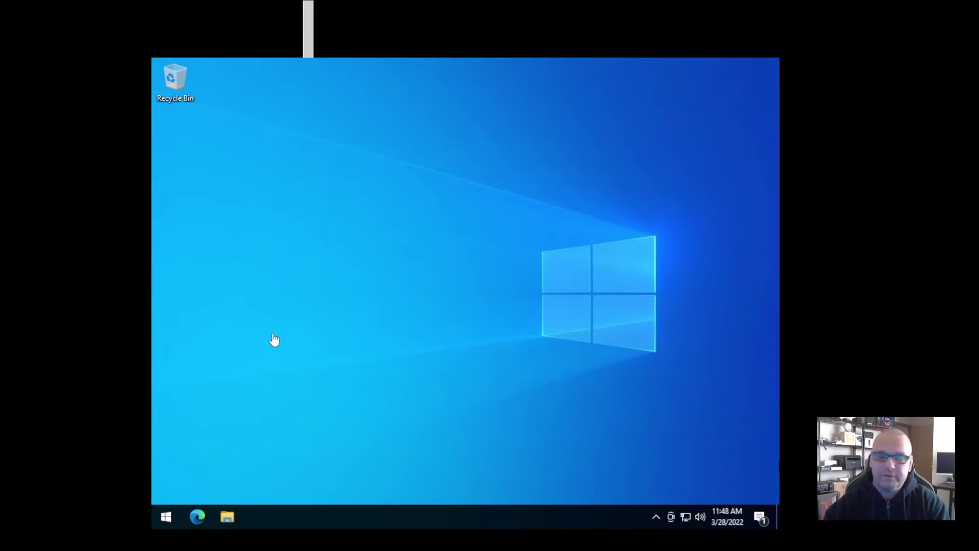
Look over the Windows Update 'Check for updates' settings, then close Settings
left_click(167, 517)
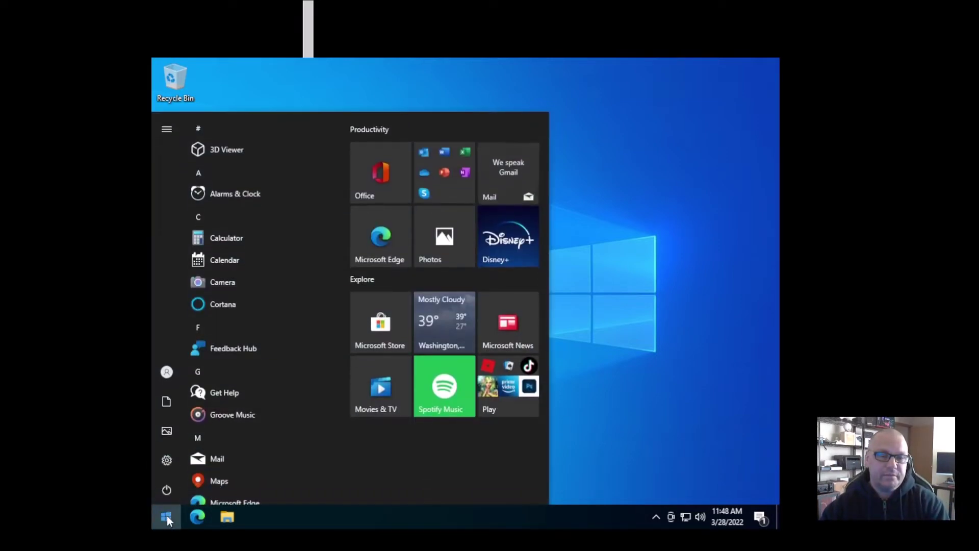
type("up")
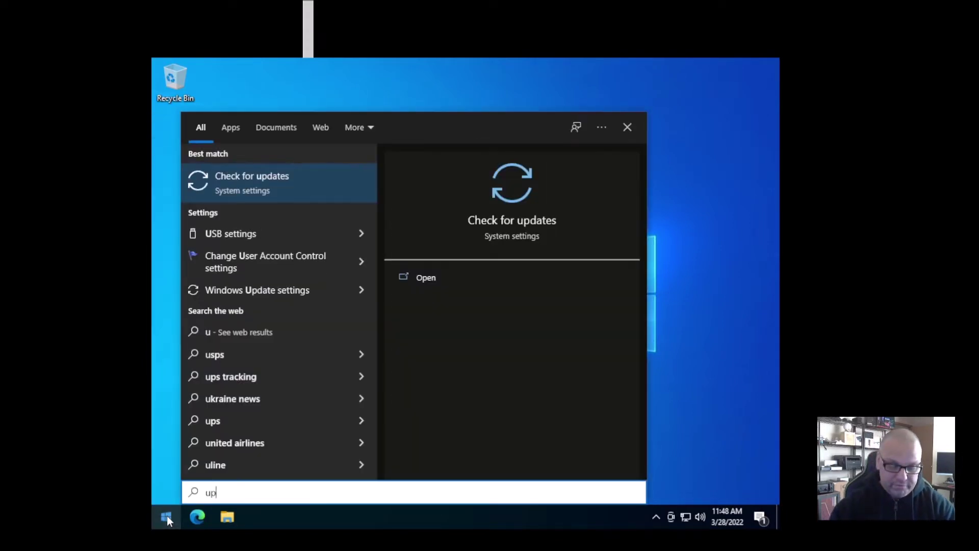
type("dates")
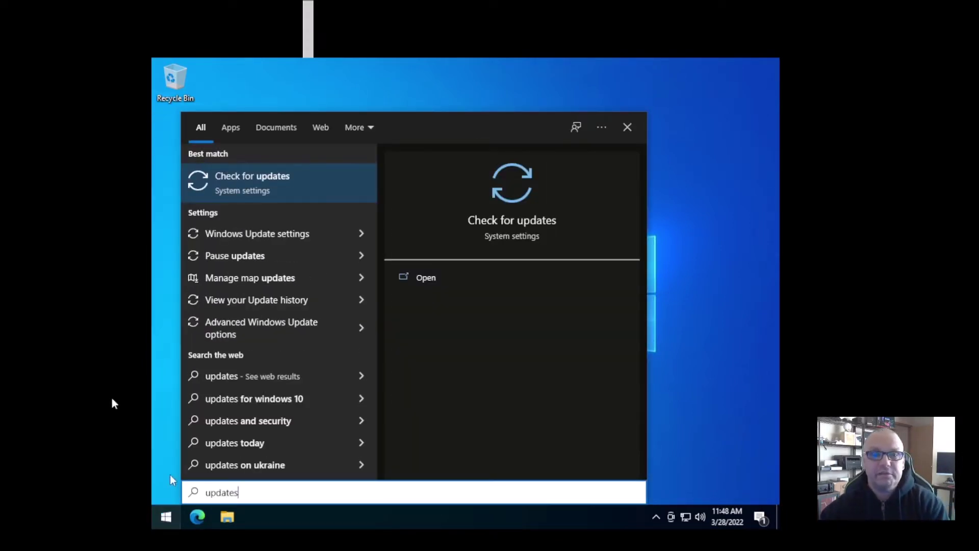
left_click(251, 186)
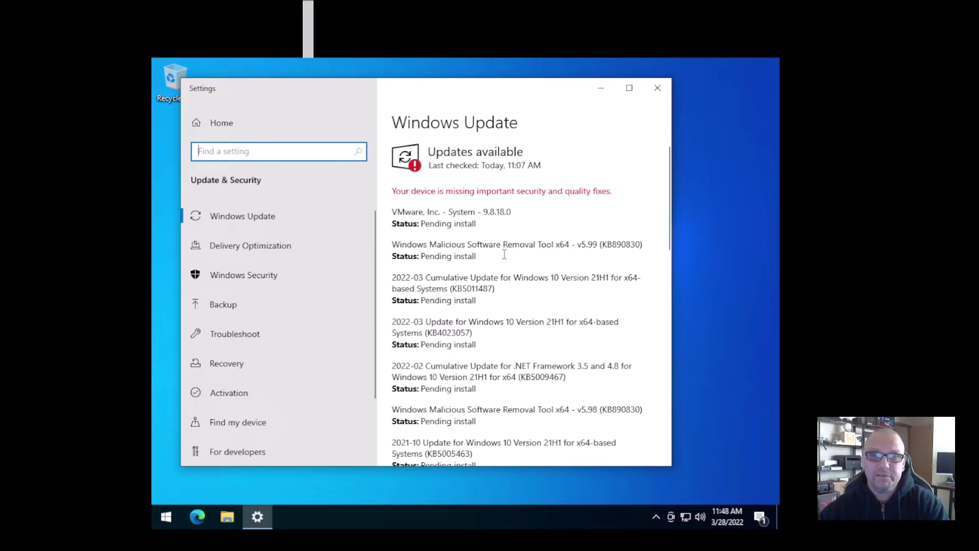
scroll(505, 270, "down", 10)
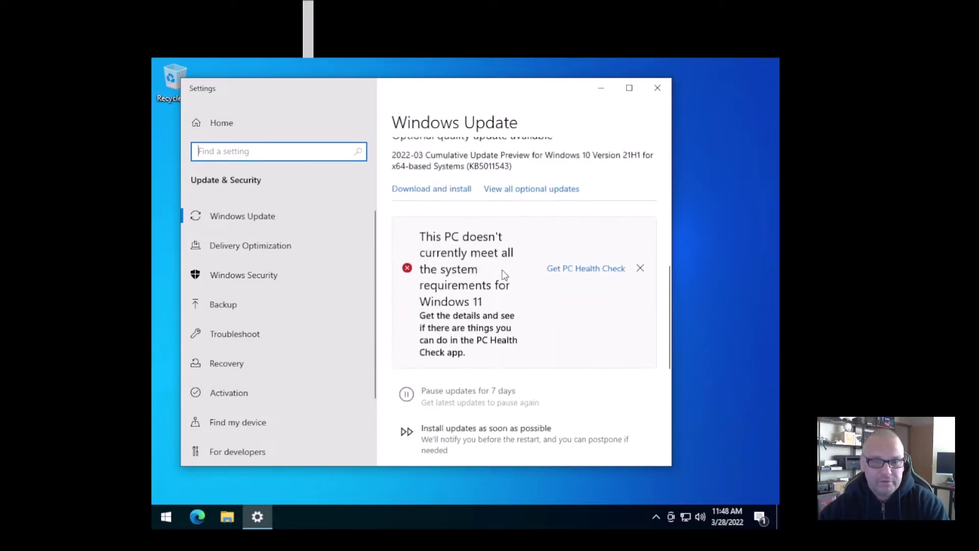
scroll(504, 273, "up", 4)
scroll(503, 271, "up", 5)
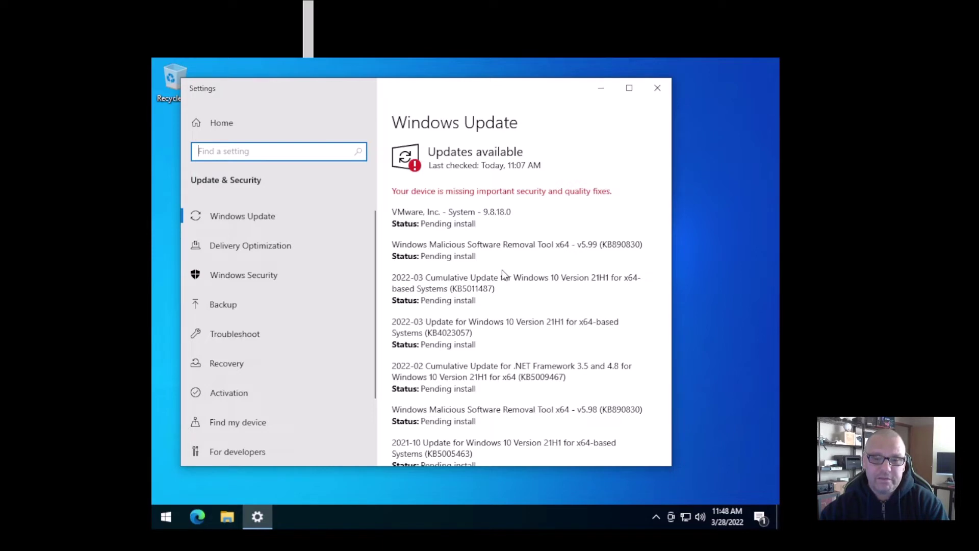
scroll(504, 276, "down", 8)
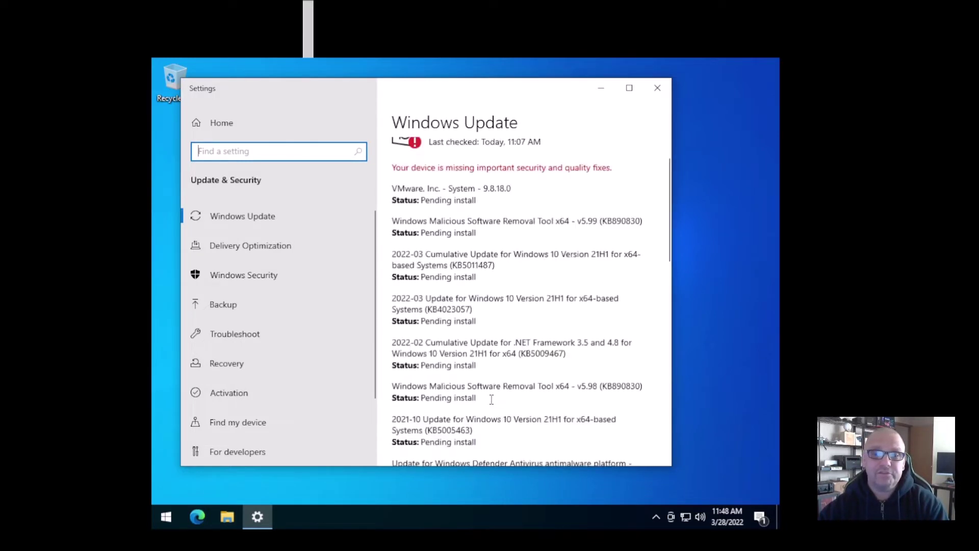
scroll(491, 398, "up", 1)
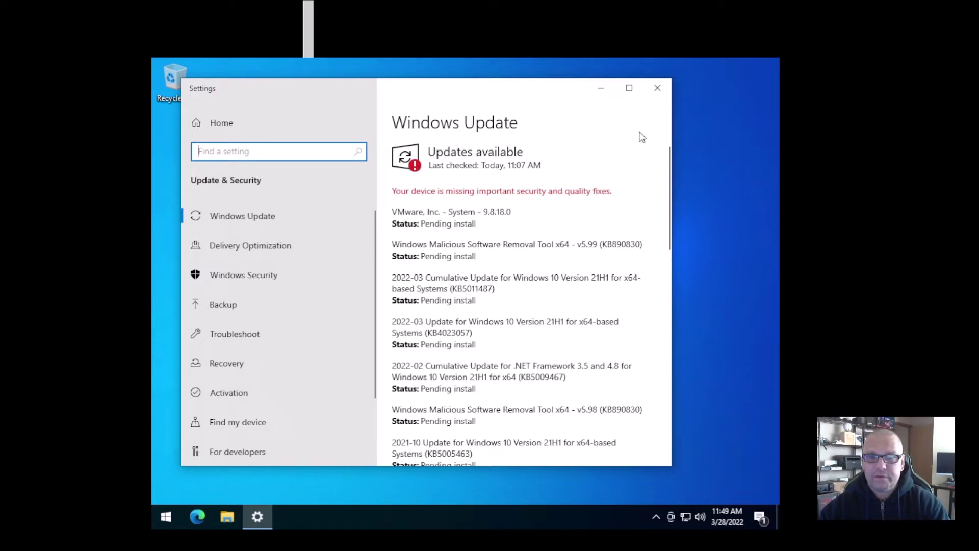
left_click(657, 88)
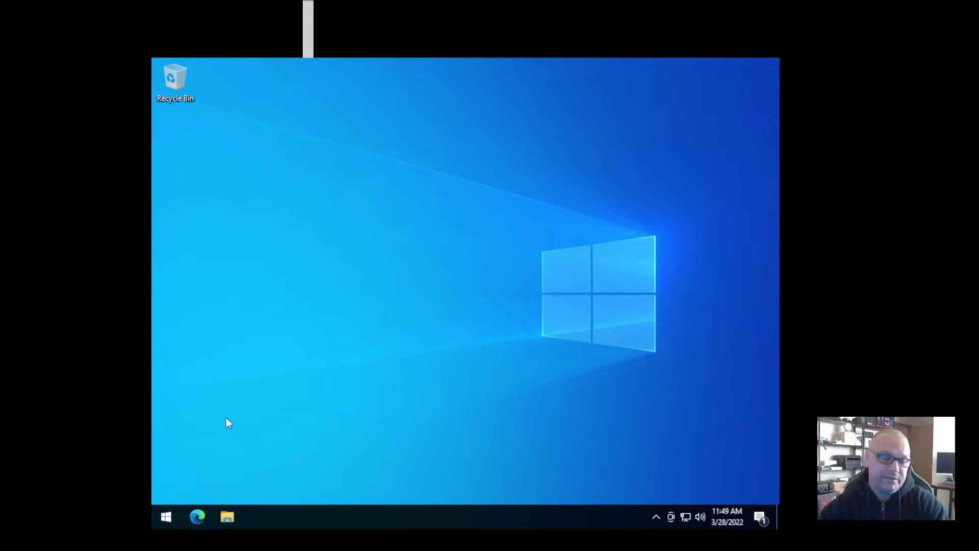
In Edge, search Bing for 'asus maximus xiii hero drivers'
left_click(199, 515)
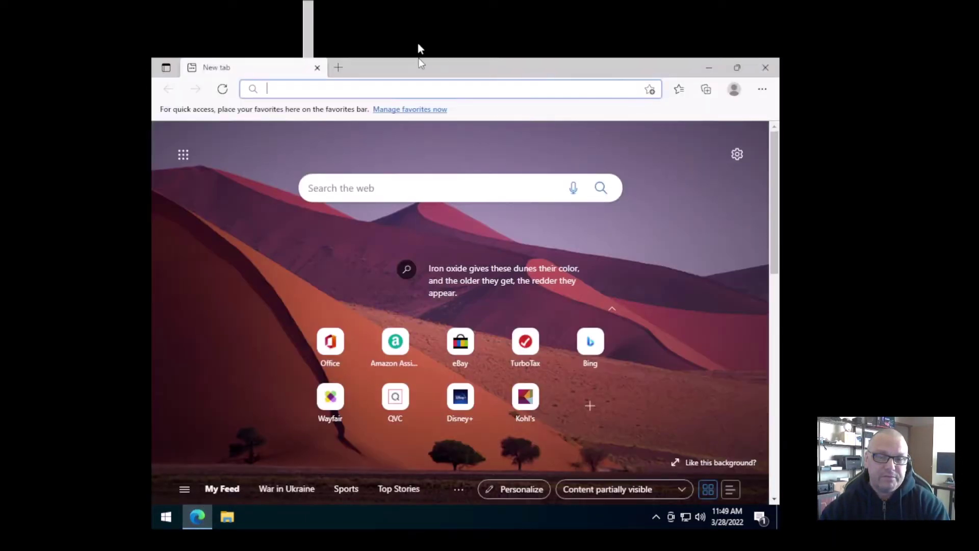
left_click(412, 190)
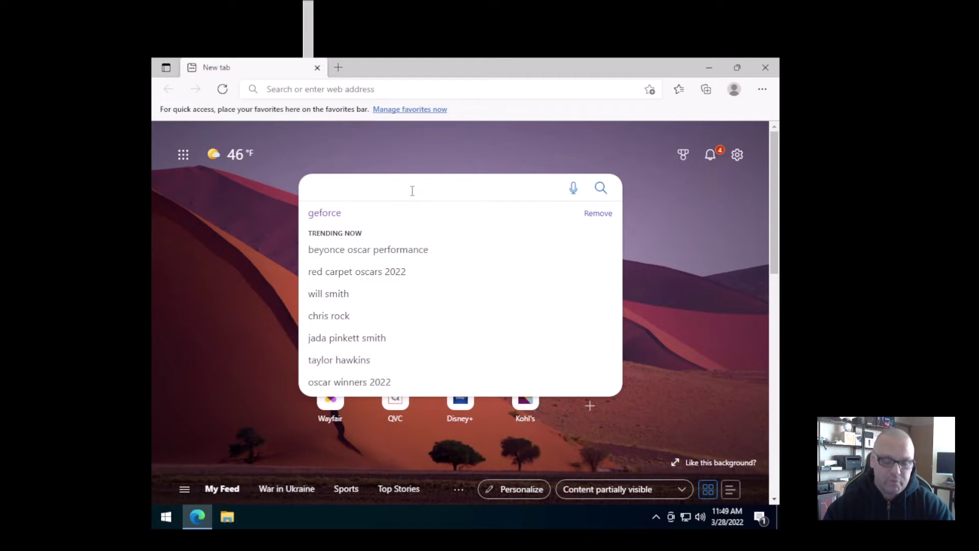
type("asus ma")
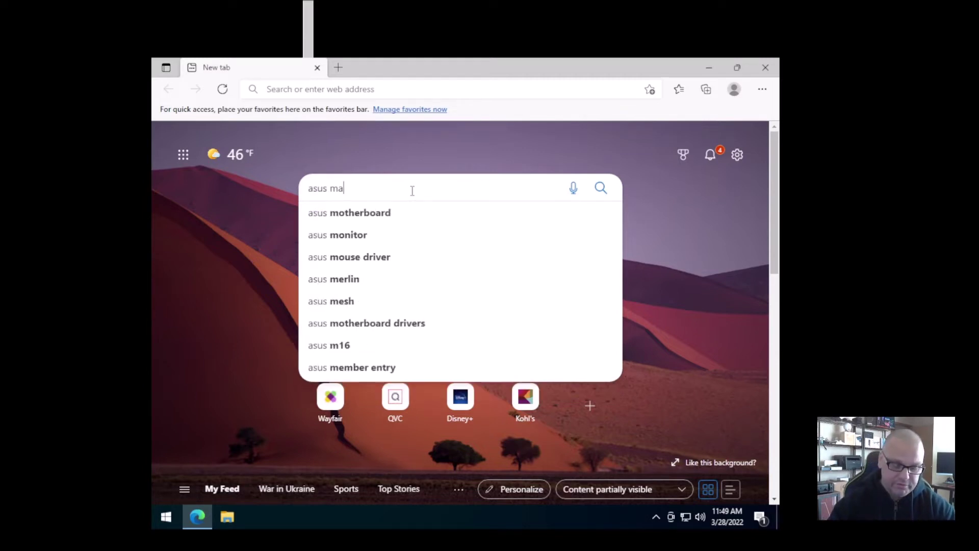
type("ximus xiii")
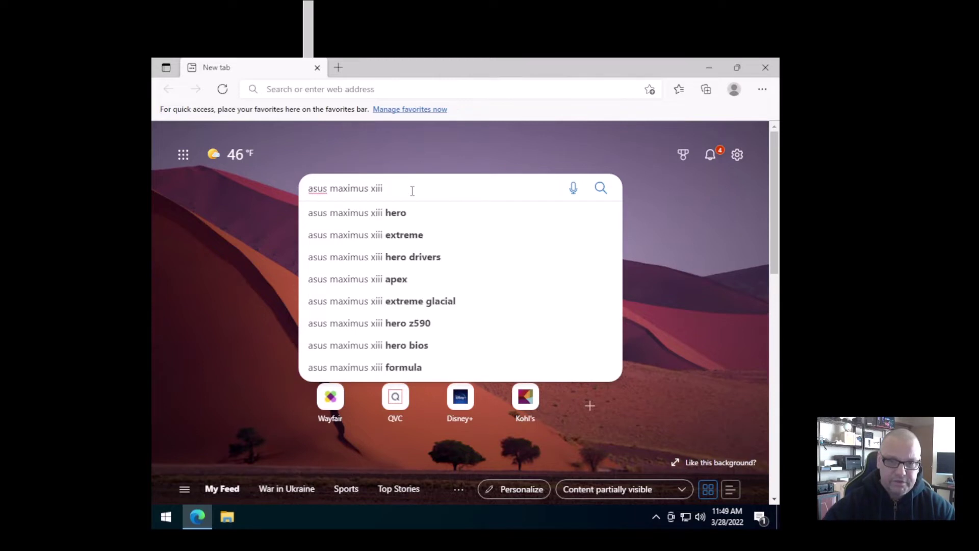
key("Down")
key("Down")
key("Down")
key("Down")
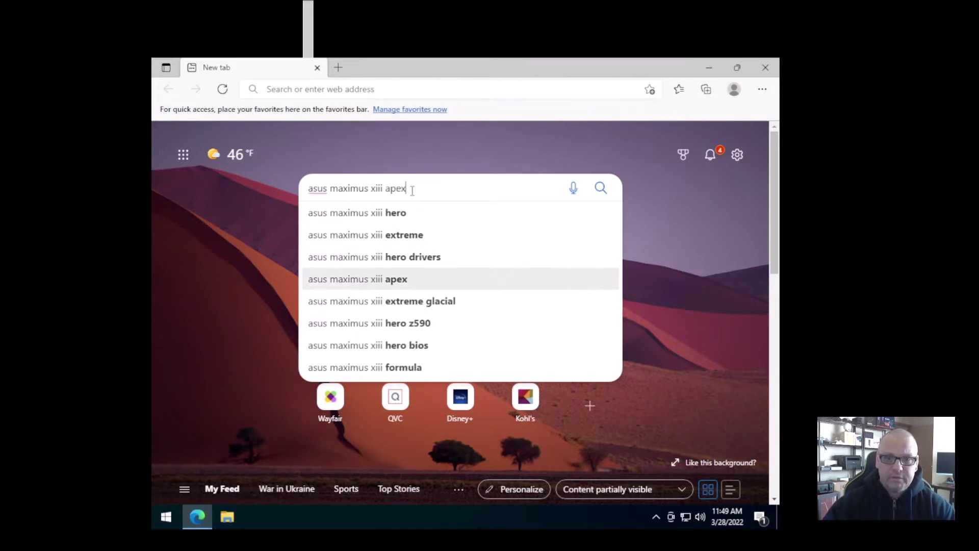
key("Up")
key("Return")
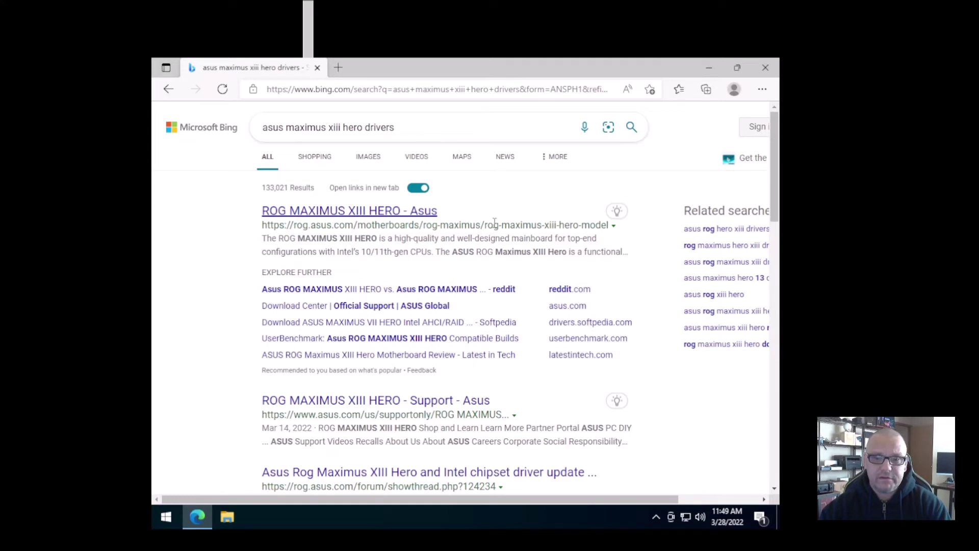
Open the official ROG MAXIMUS XIII HERO result, accept cookies and dismiss the location banner
left_click(370, 214)
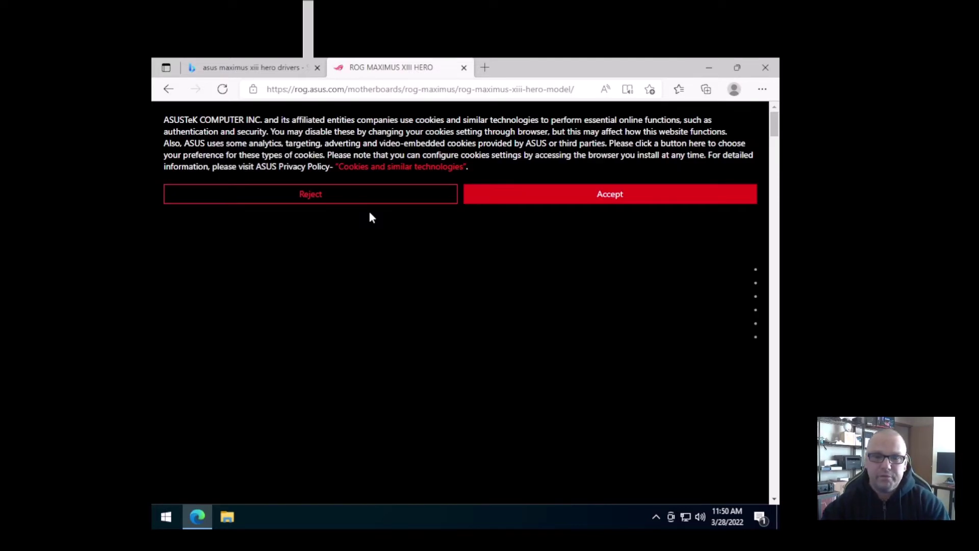
left_click(575, 199)
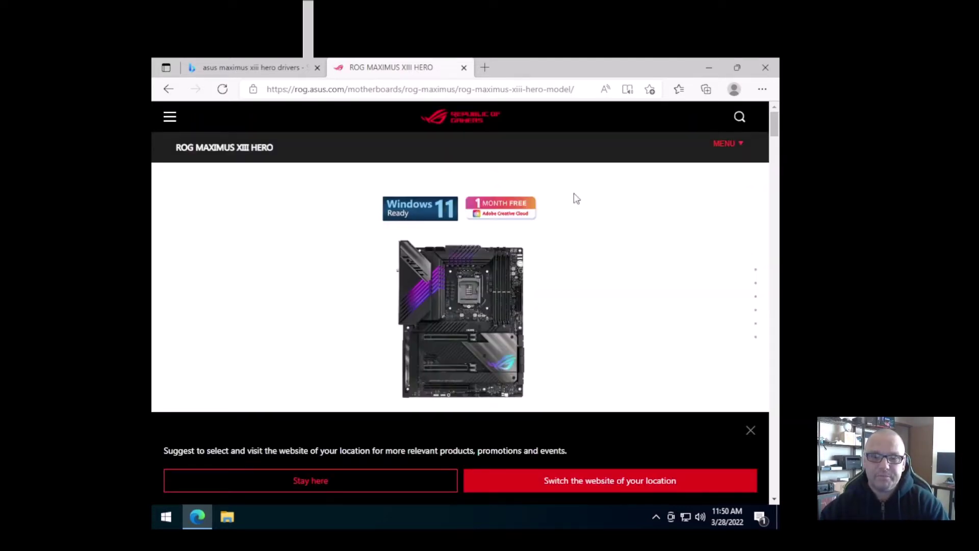
left_click(750, 427)
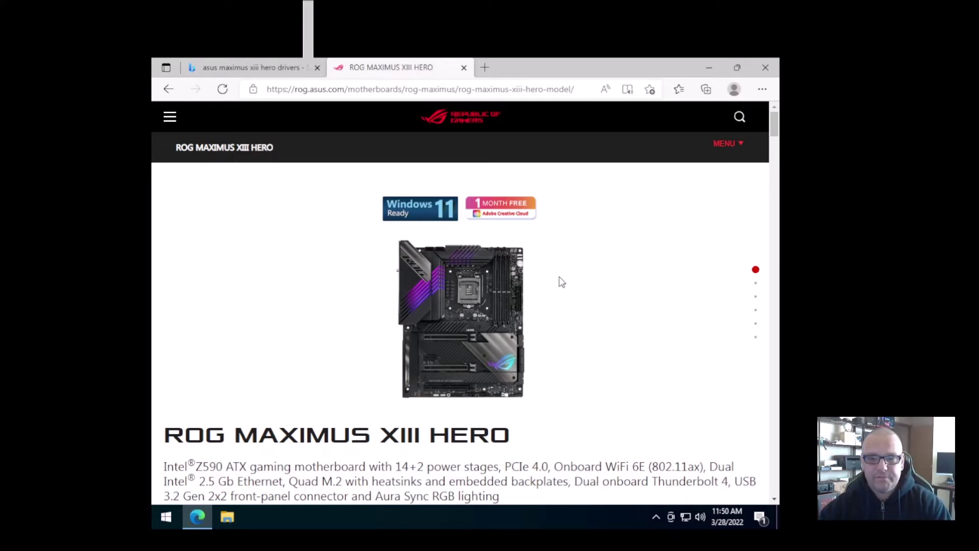
Scroll the product page, then go to its Support page through the section menu
scroll(554, 284, "down", 5)
scroll(555, 284, "down", 10)
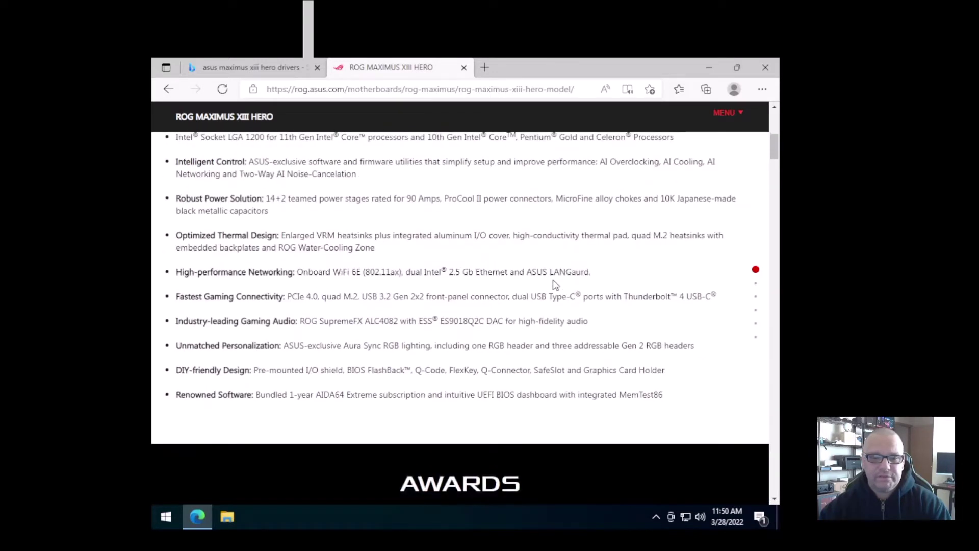
scroll(554, 284, "down", 10)
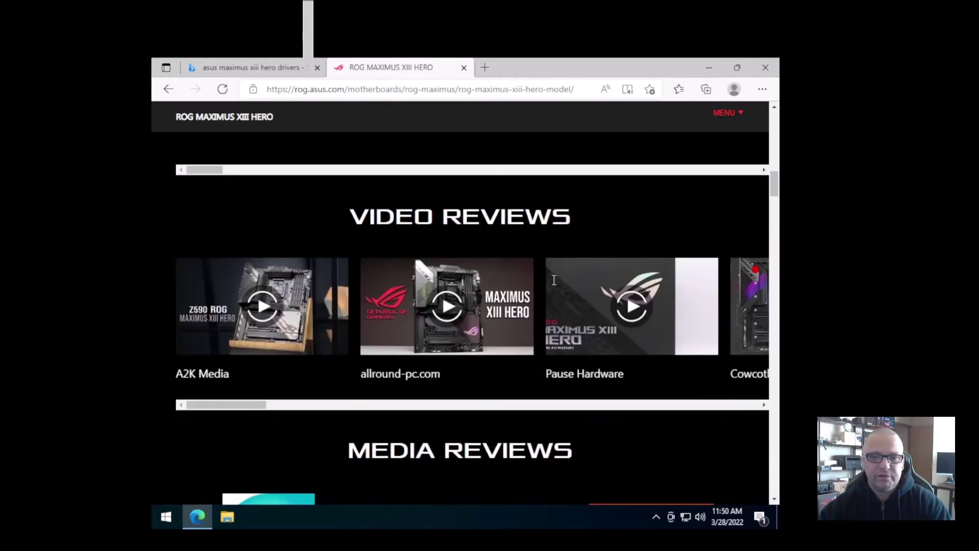
scroll(554, 284, "down", 10)
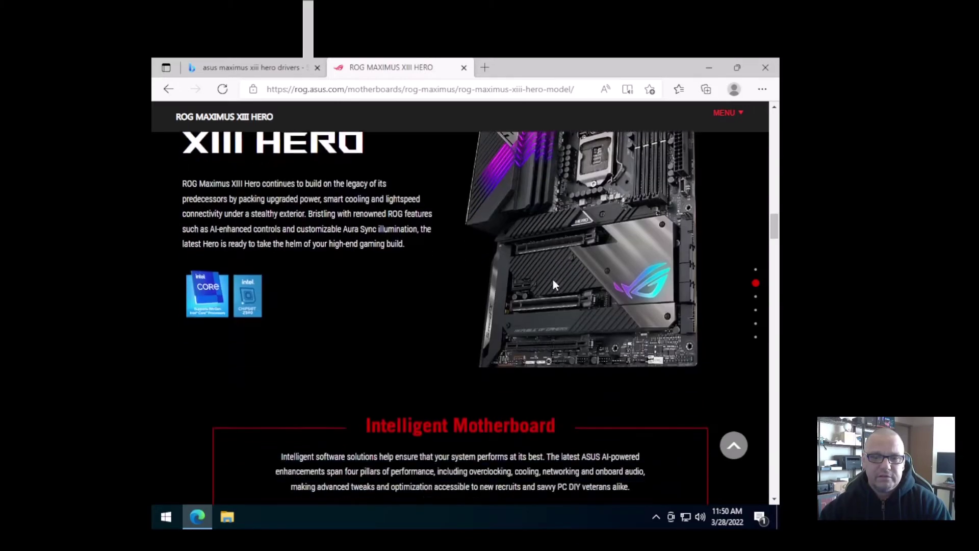
scroll(555, 284, "up", 20)
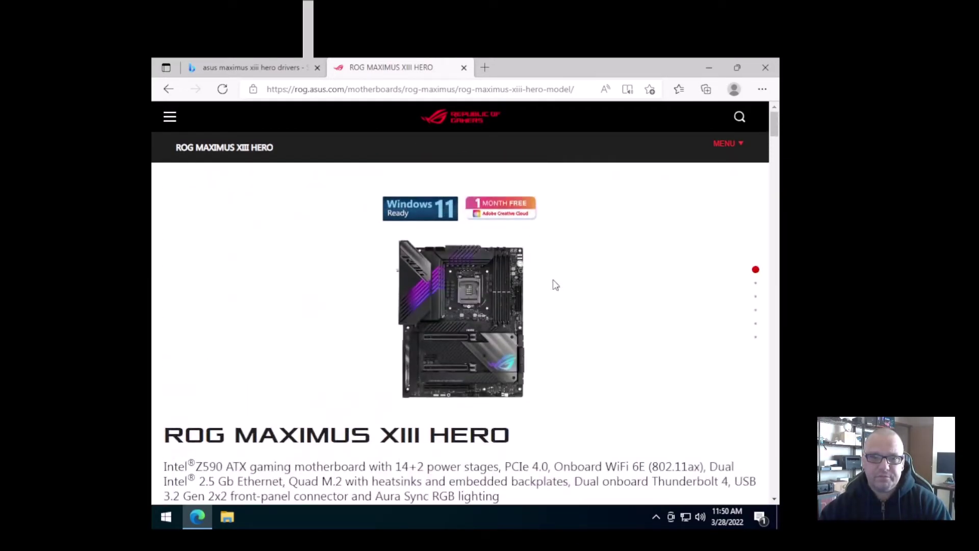
left_click(740, 144)
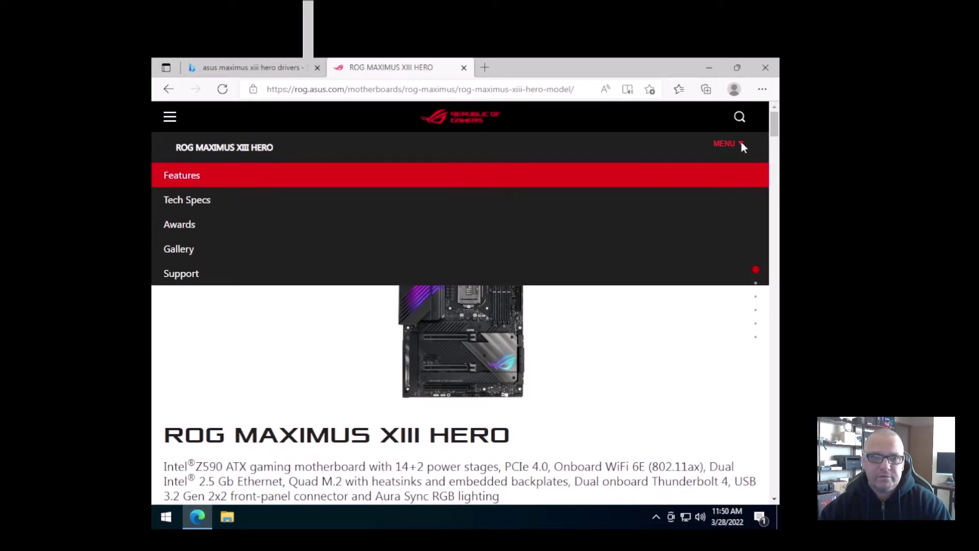
left_click(193, 274)
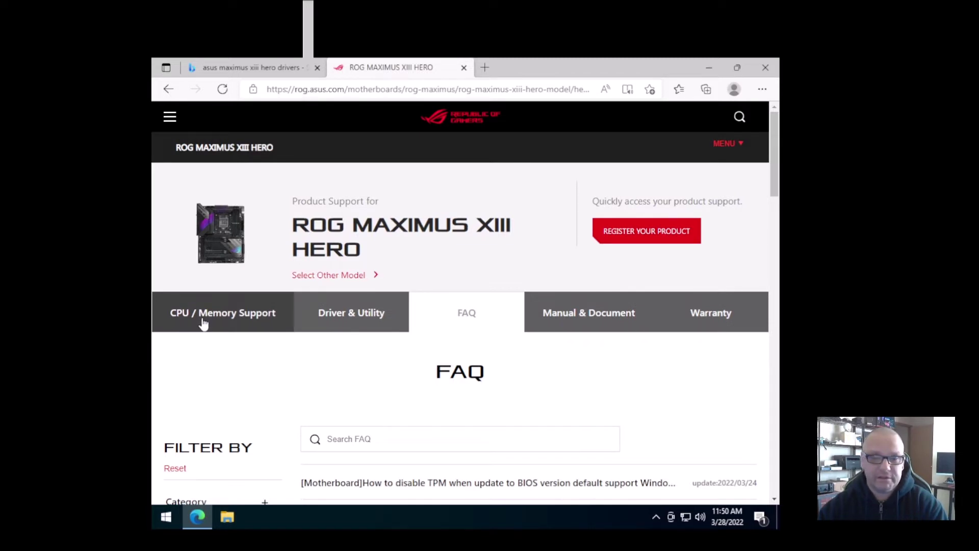
Under Driver & Tools, browse the downloads and select Windows 10 64-bit as the OS
left_click(353, 317)
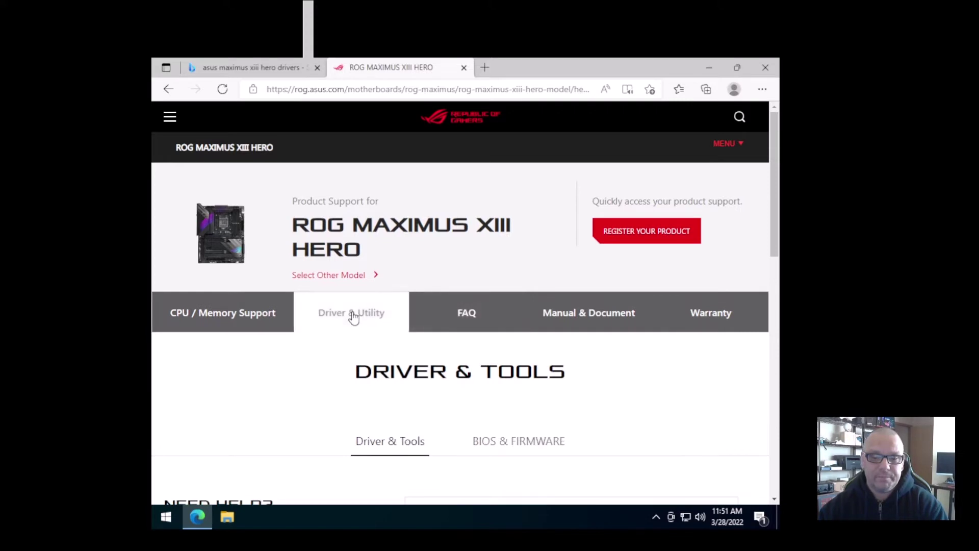
scroll(512, 227, "down", 3)
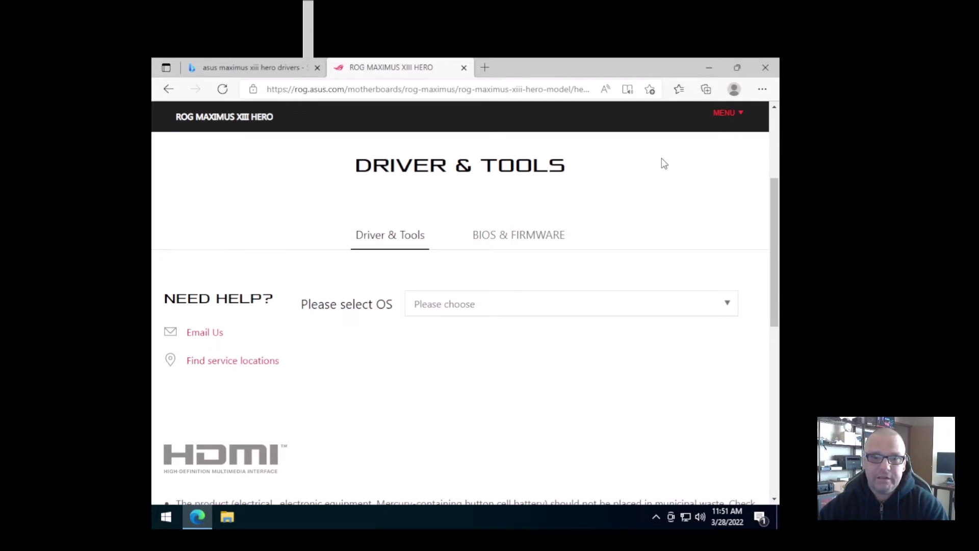
left_click(559, 232)
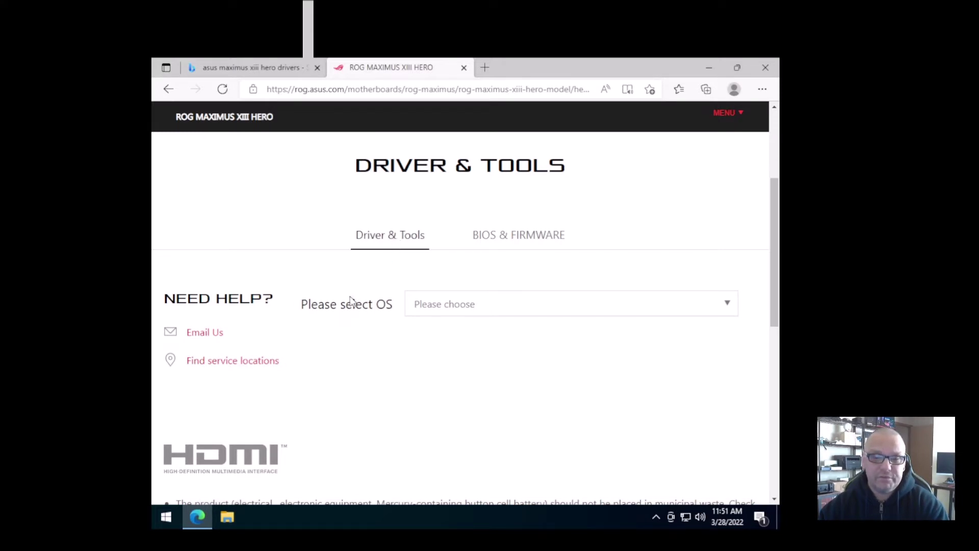
left_click(474, 304)
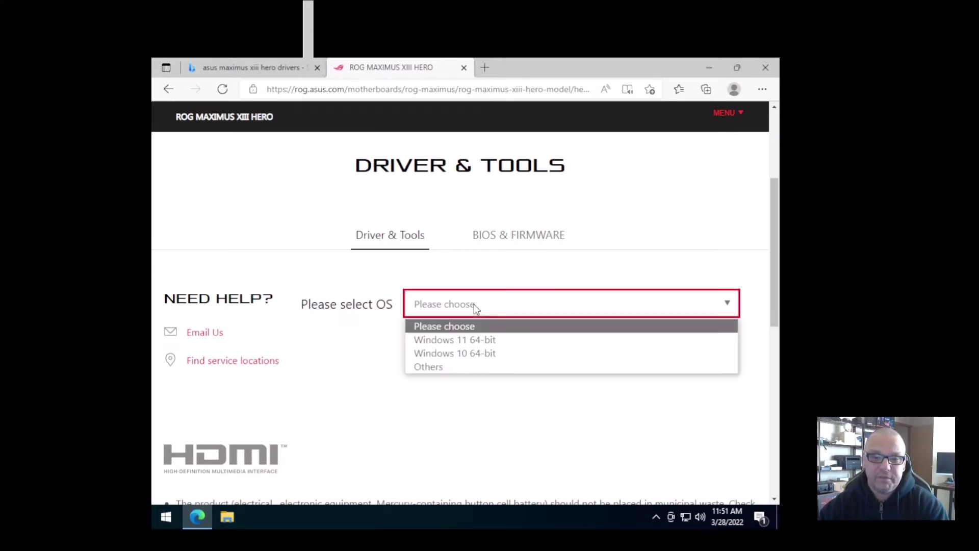
left_click(503, 354)
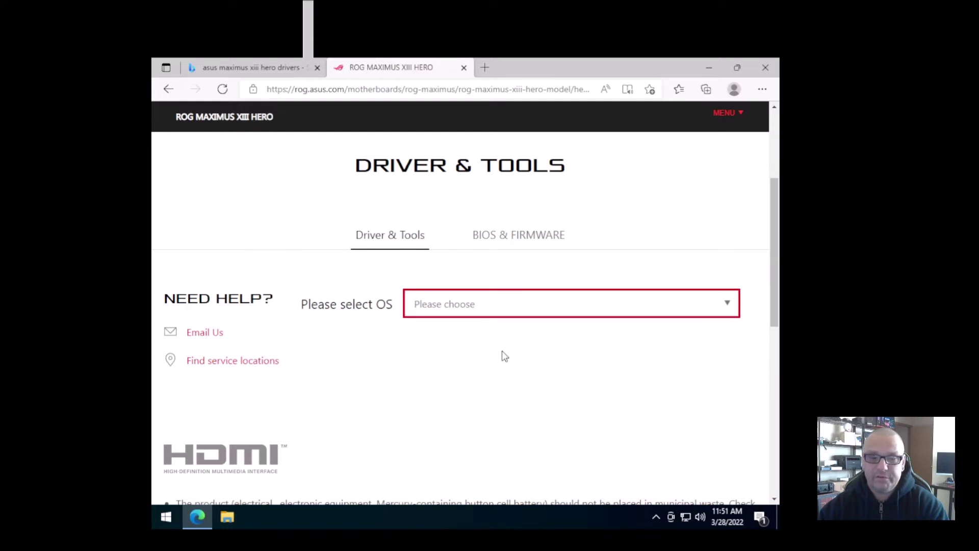
scroll(676, 220, "down", 1)
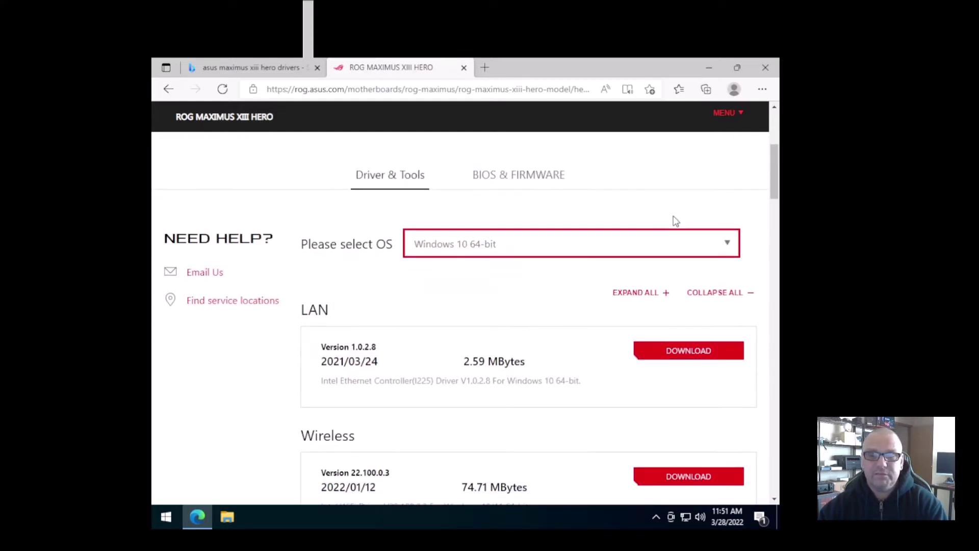
scroll(676, 220, "down", 1)
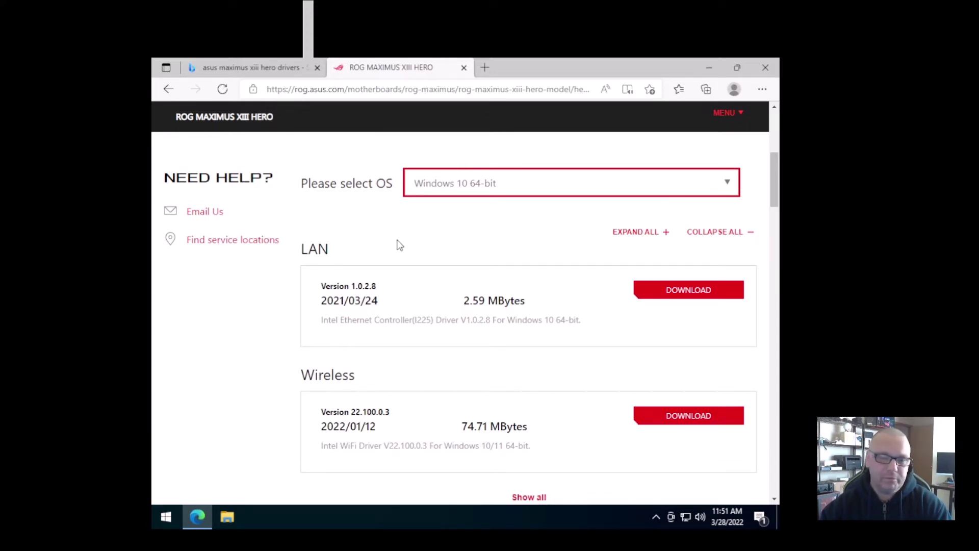
scroll(402, 251, "down", 1)
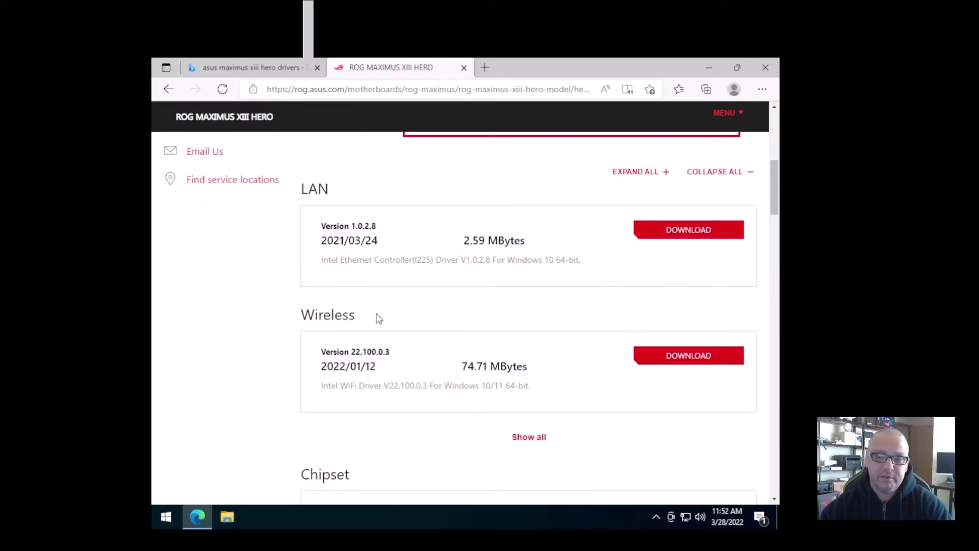
scroll(264, 380, "down", 4)
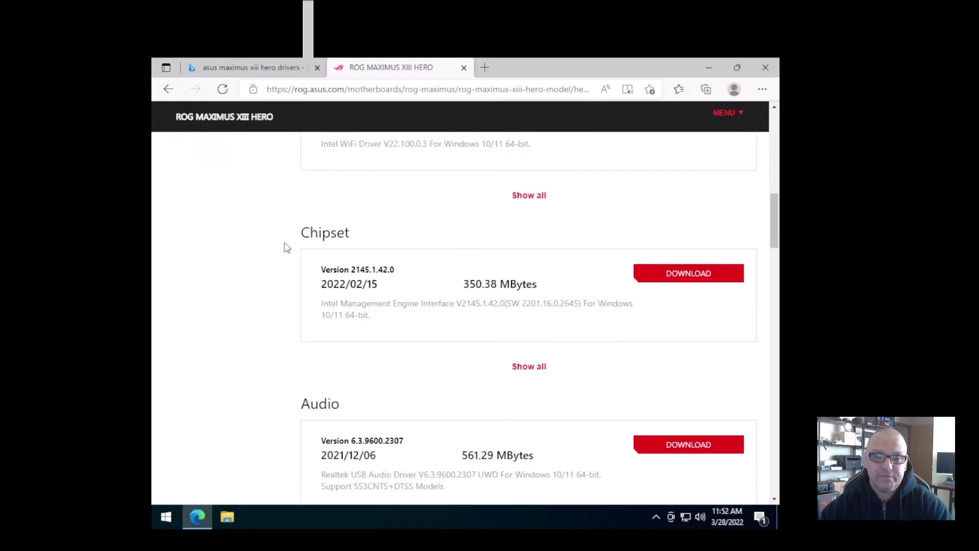
scroll(260, 380, "down", 4)
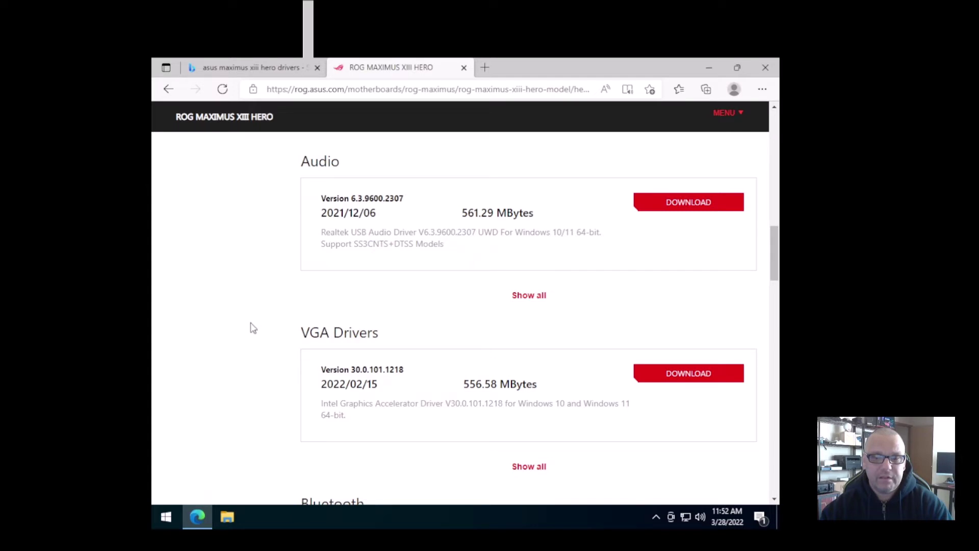
scroll(251, 328, "down", 1)
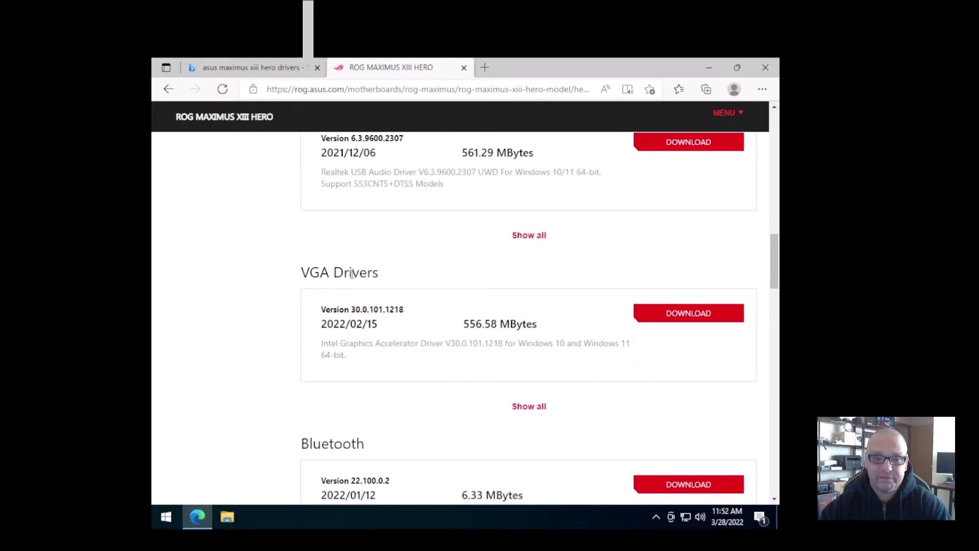
scroll(251, 332, "down", 3)
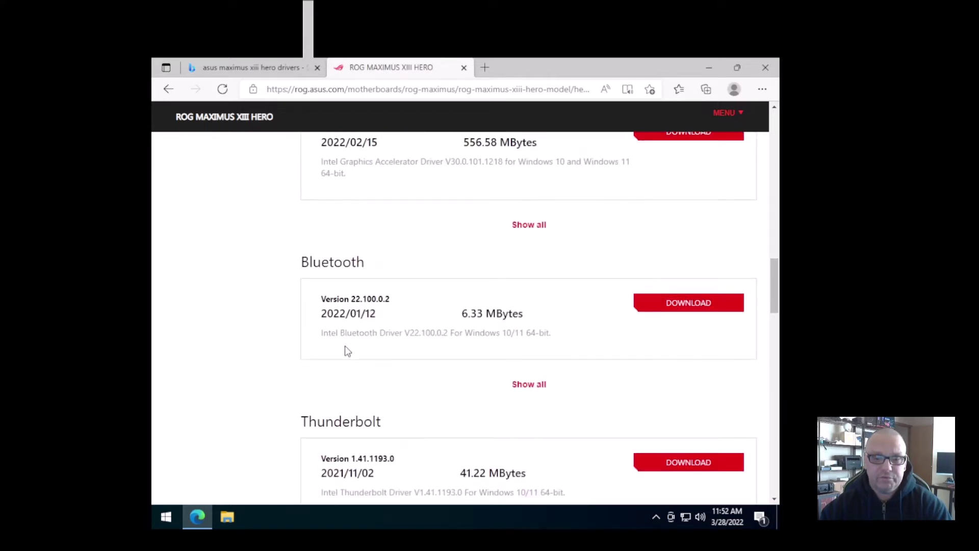
scroll(345, 350, "down", 6)
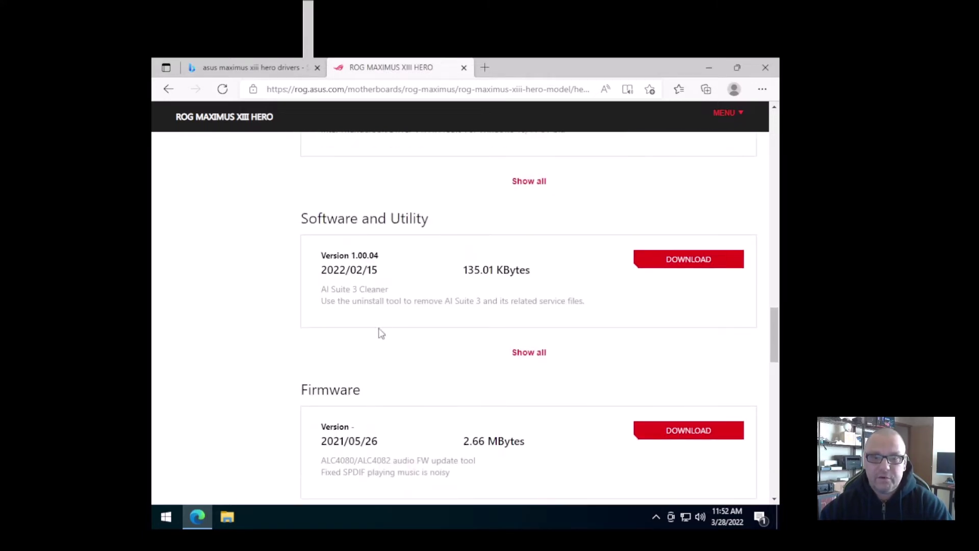
scroll(385, 315, "down", 6)
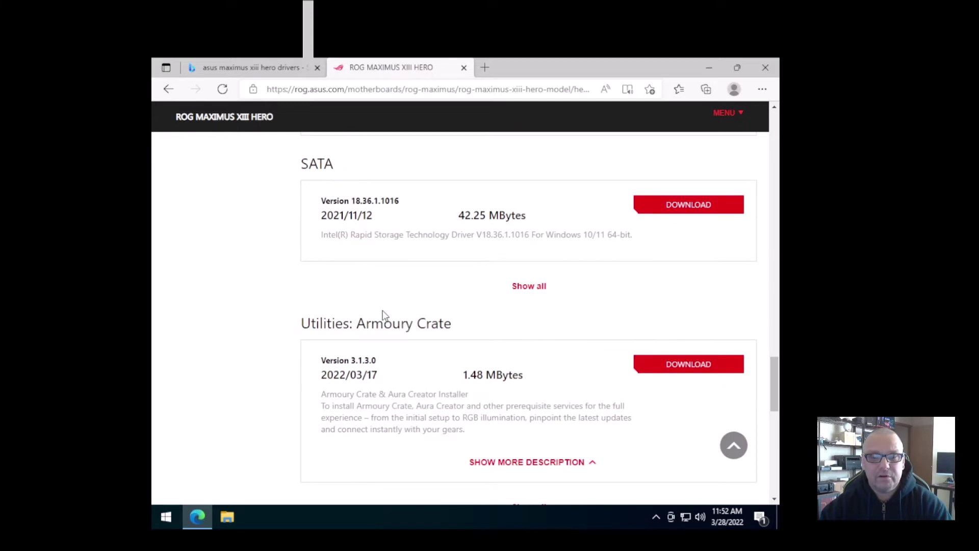
scroll(386, 315, "up", 1)
scroll(385, 316, "up", 12)
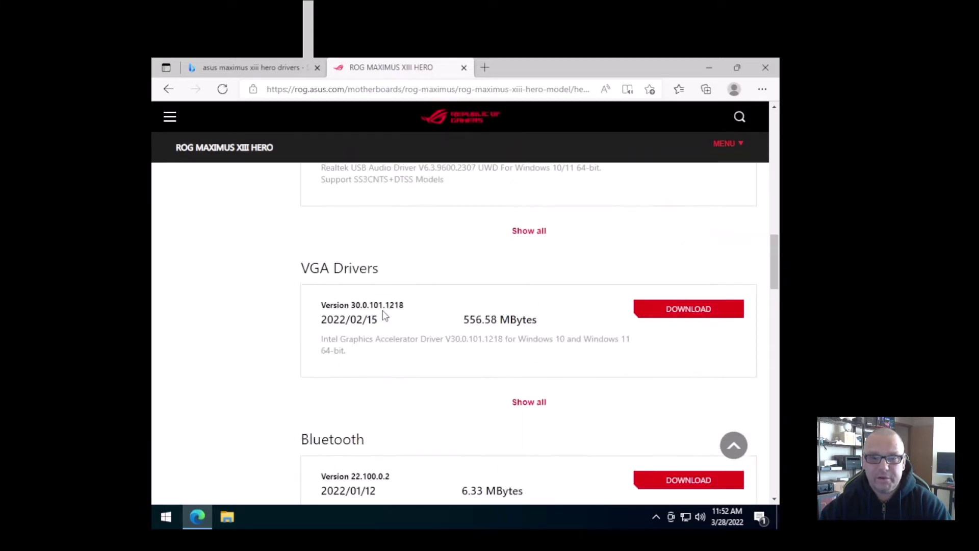
scroll(386, 316, "up", 10)
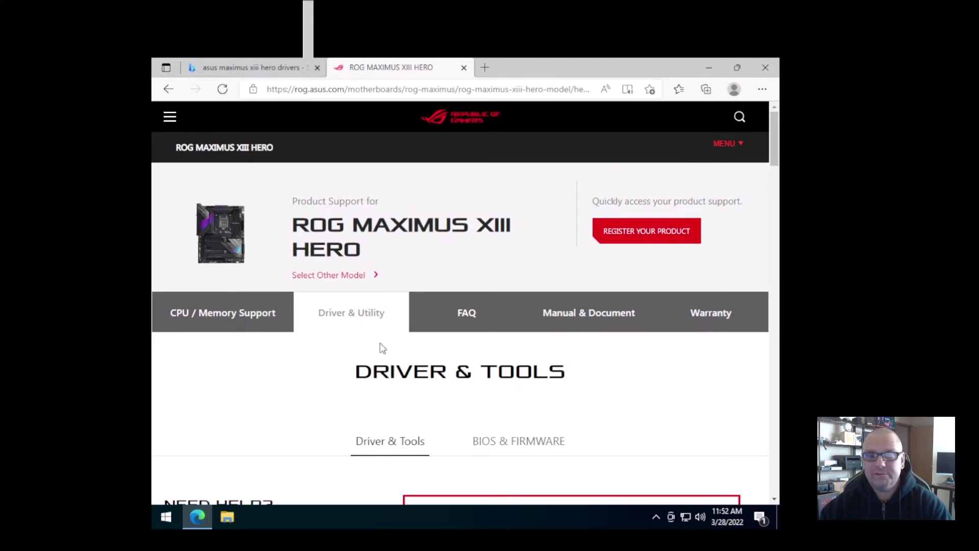
scroll(382, 348, "down", 8)
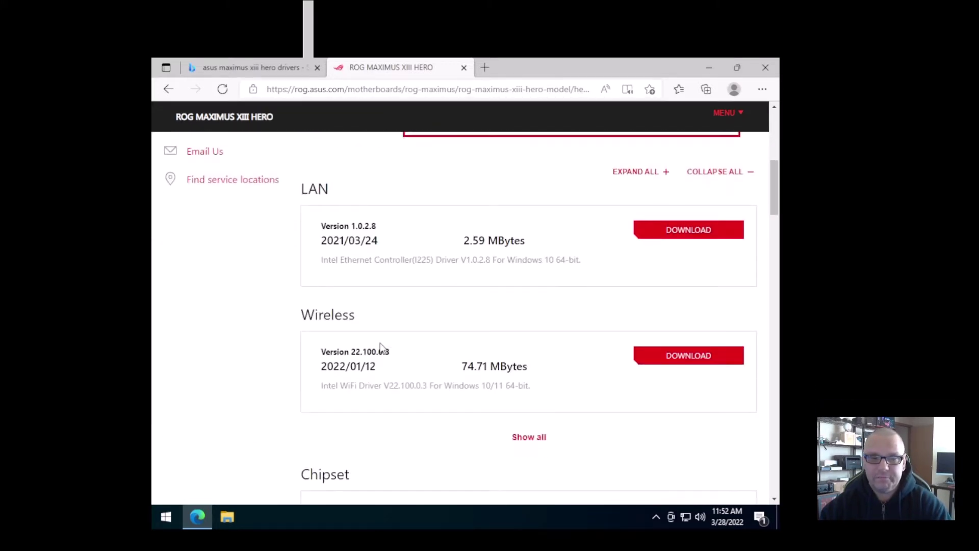
scroll(380, 346, "up", 8)
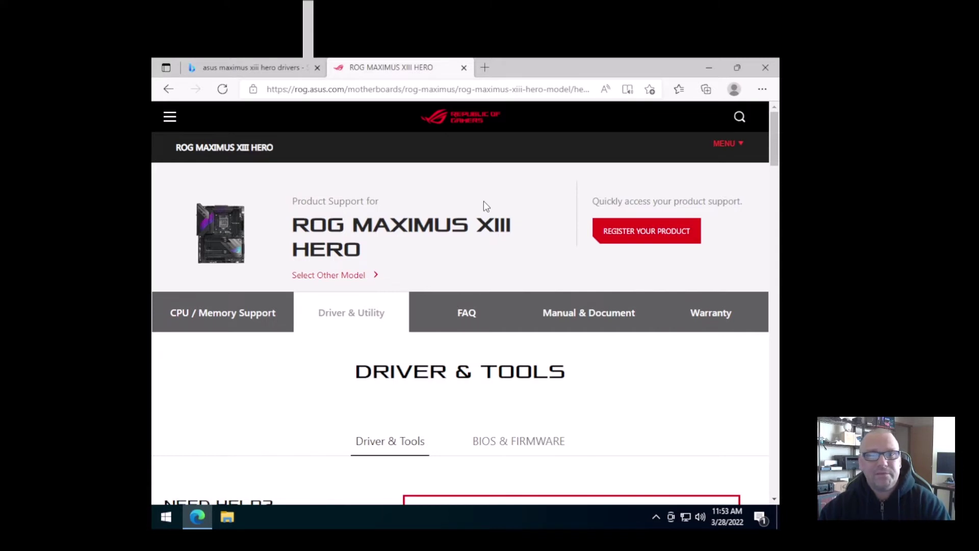
left_click(372, 93)
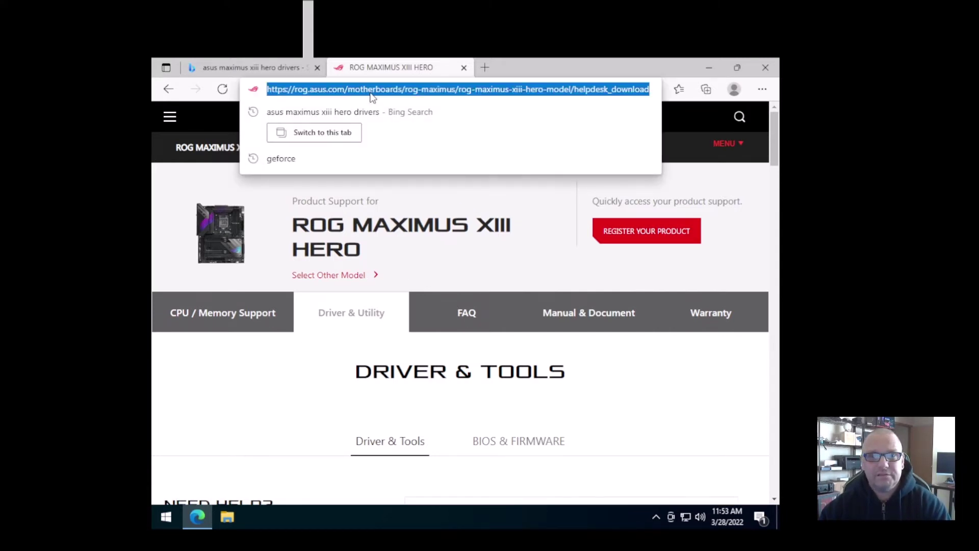
Close the ROG MAXIMUS XIII HERO page, then close the Edge window entirely
left_click(218, 438)
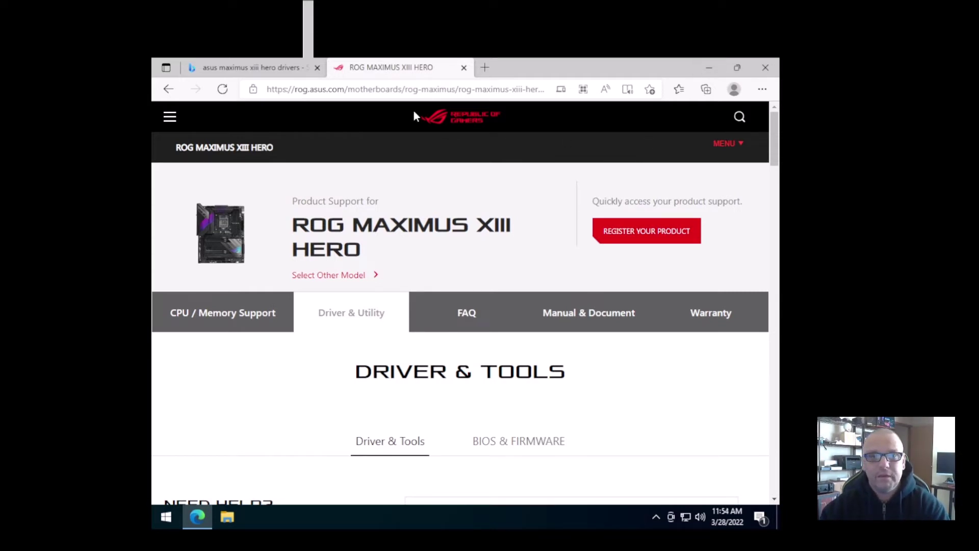
left_click(465, 69)
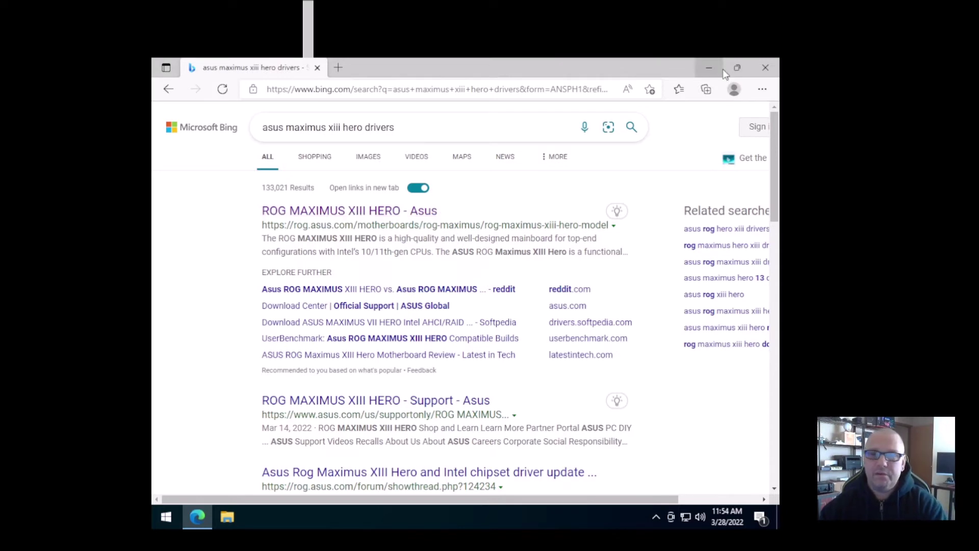
left_click(765, 68)
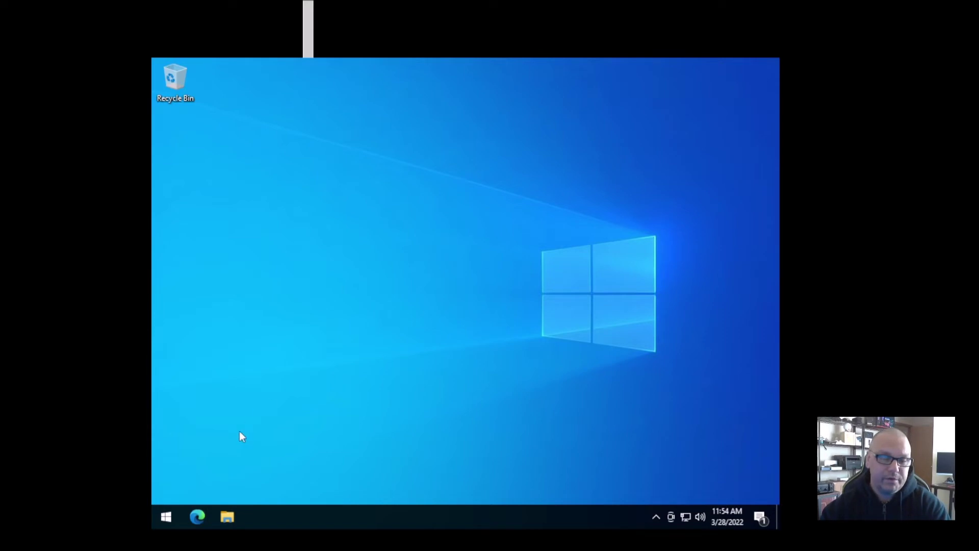
Relaunch Edge from the taskbar on a fresh new tab
left_click(198, 517)
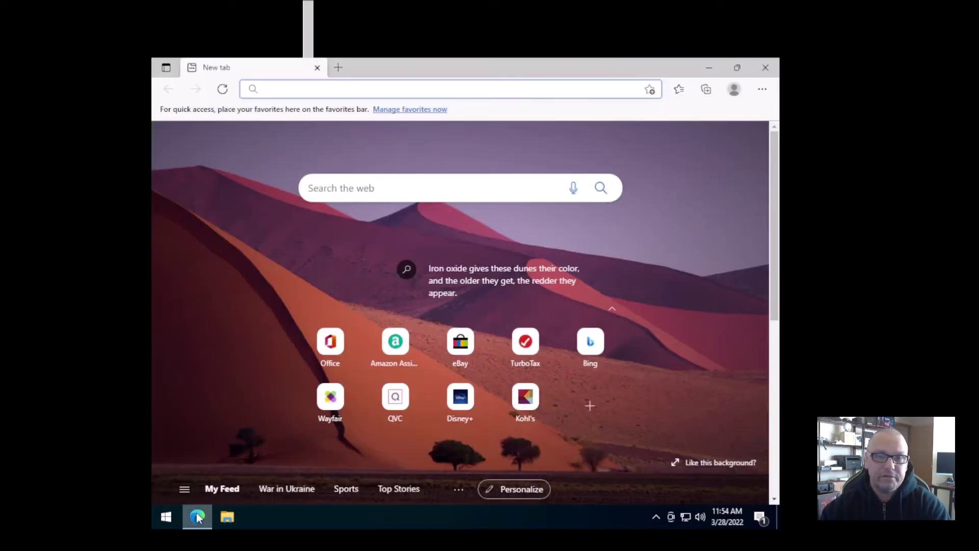
left_click(303, 89)
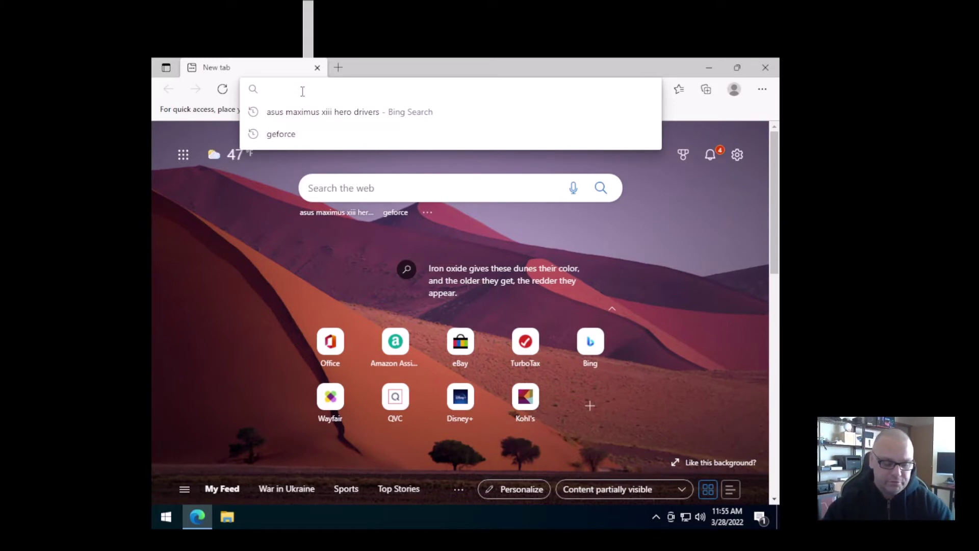
type("www.")
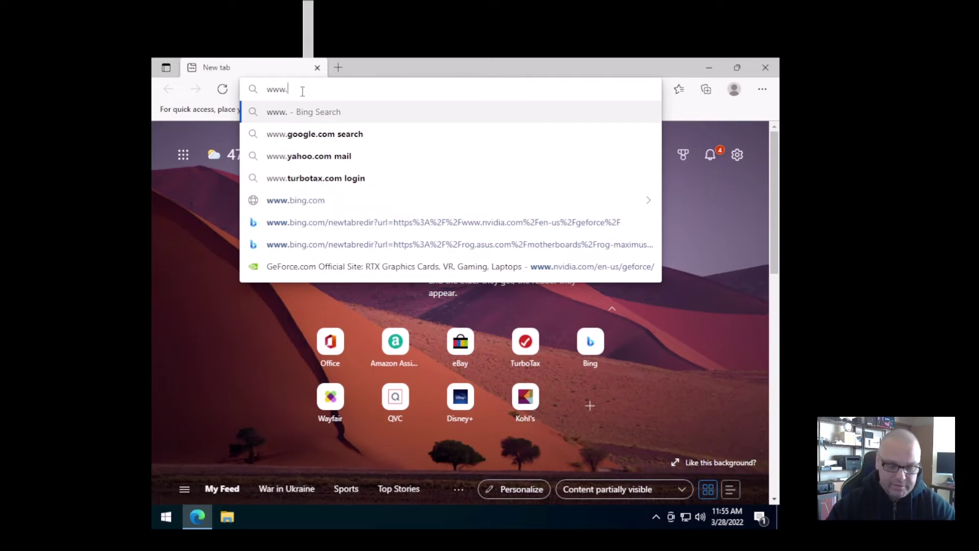
type("ninite")
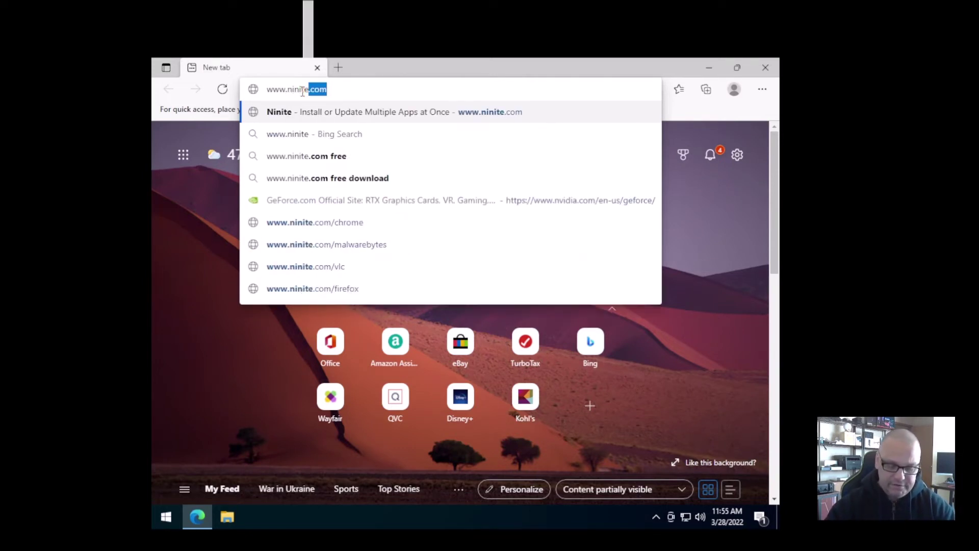
type(".com")
key("Return")
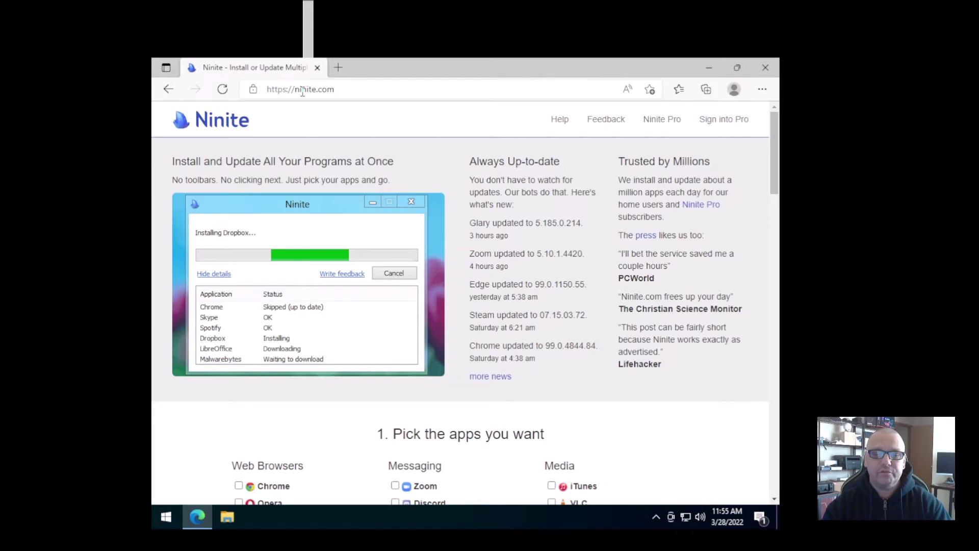
Scroll through Ninite's 'Pick the apps you want' list to see the app categories
scroll(557, 207, "down", 1)
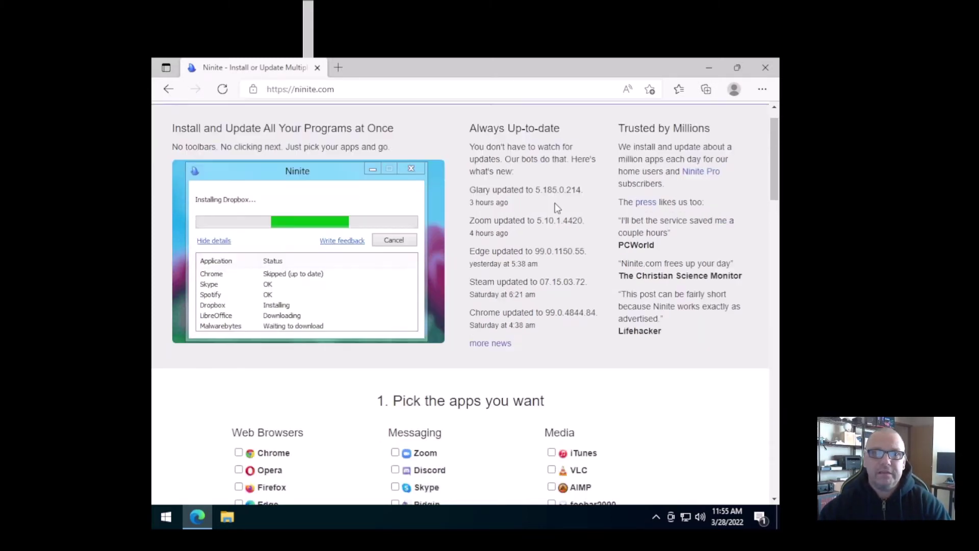
scroll(557, 208, "down", 5)
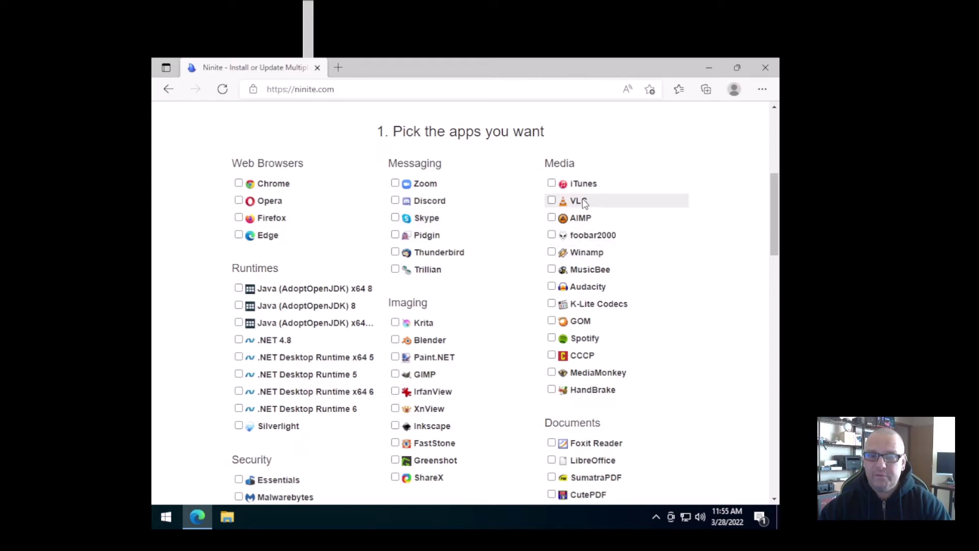
scroll(308, 344, "down", 6)
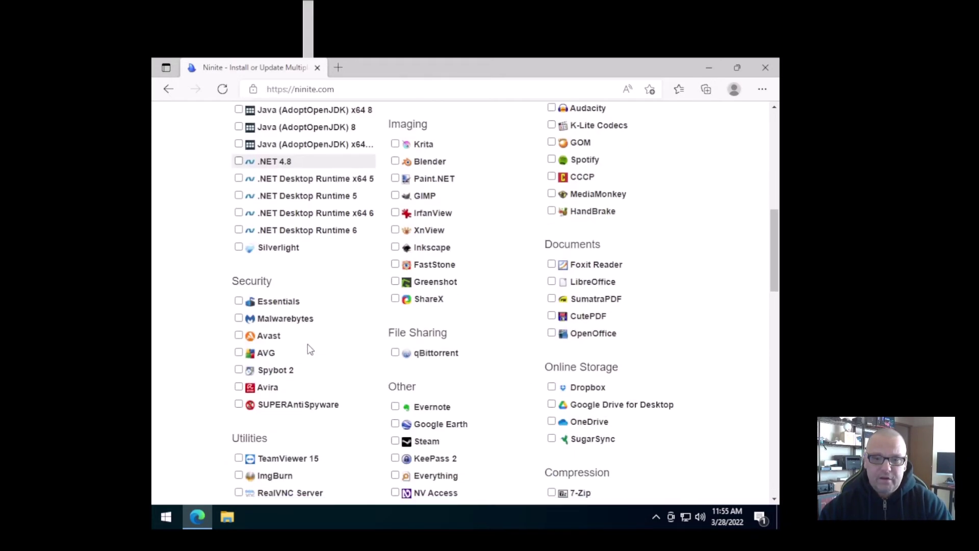
scroll(308, 347, "up", 4)
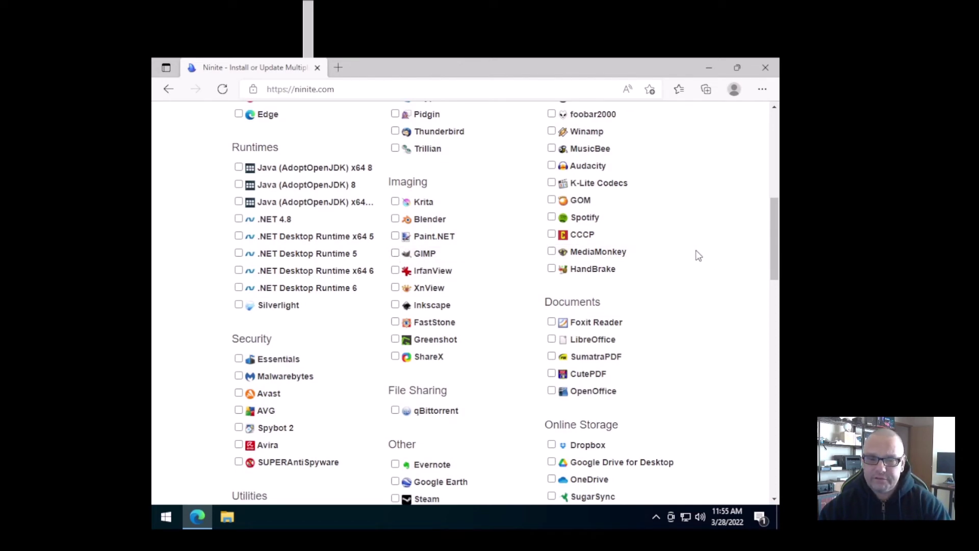
scroll(700, 258, "down", 2)
scroll(702, 259, "down", 2)
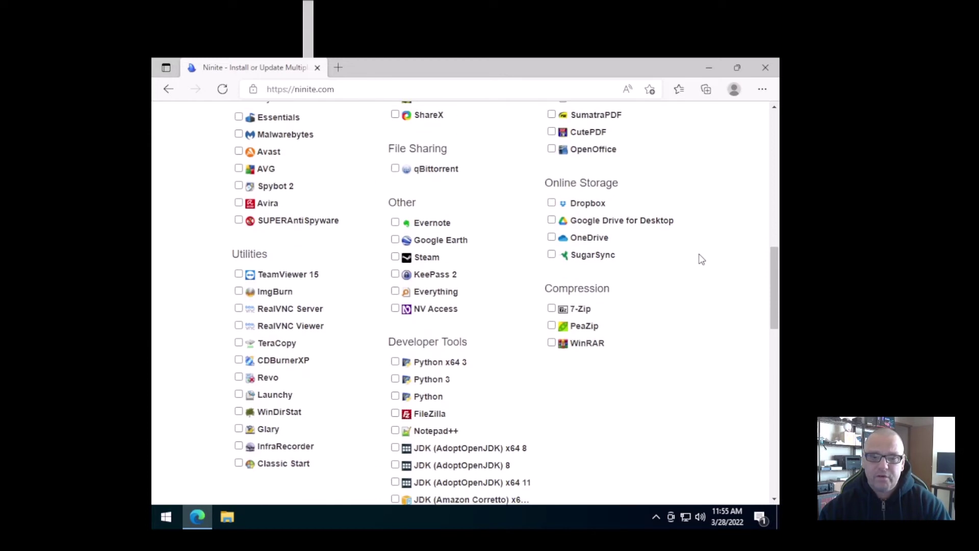
scroll(700, 258, "up", 10)
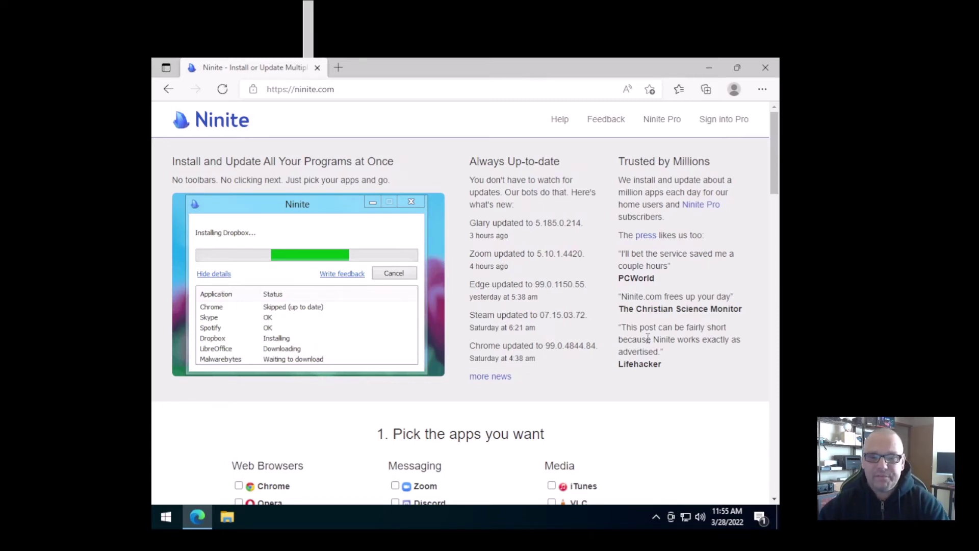
scroll(680, 328, "down", 5)
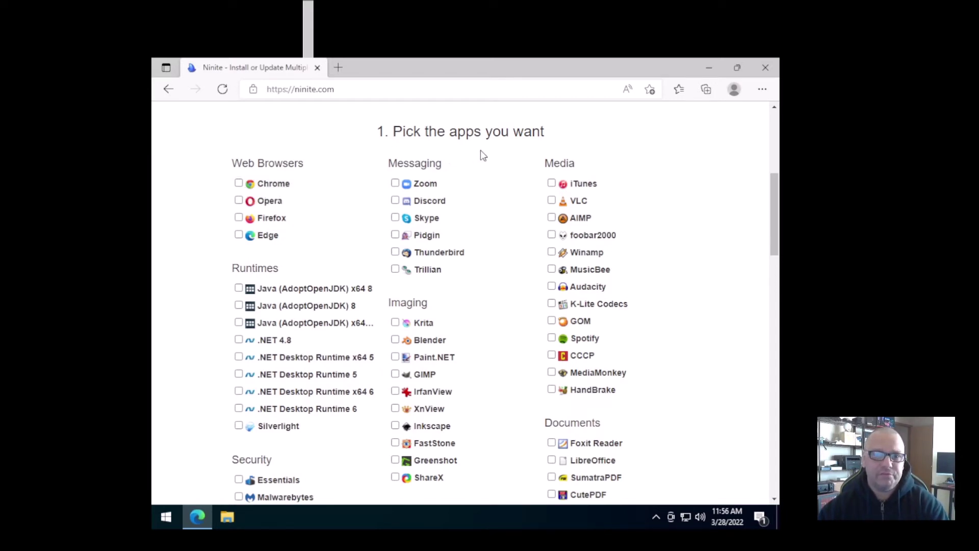
Tick Chrome, Firefox, Discord and GIMP in Ninite's app list
left_click(240, 184)
left_click(238, 218)
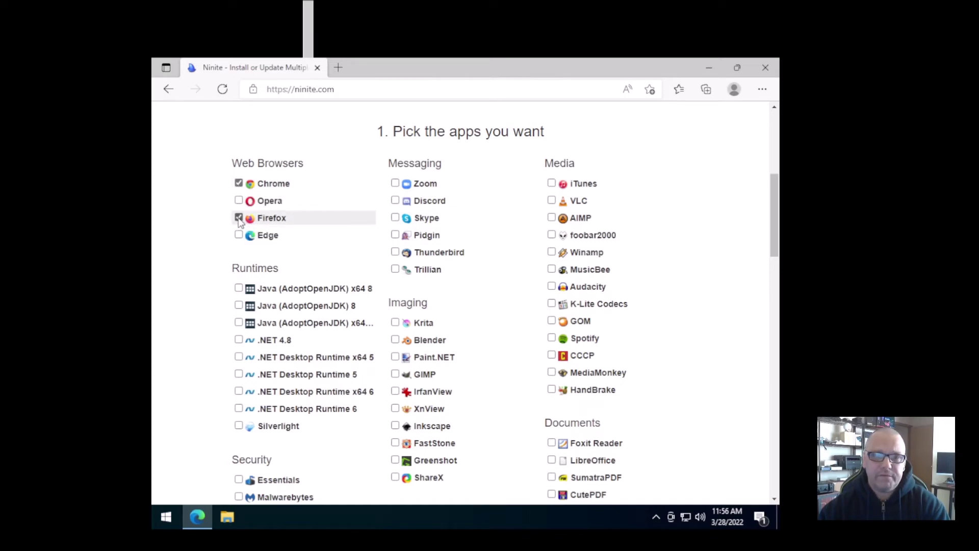
left_click(396, 201)
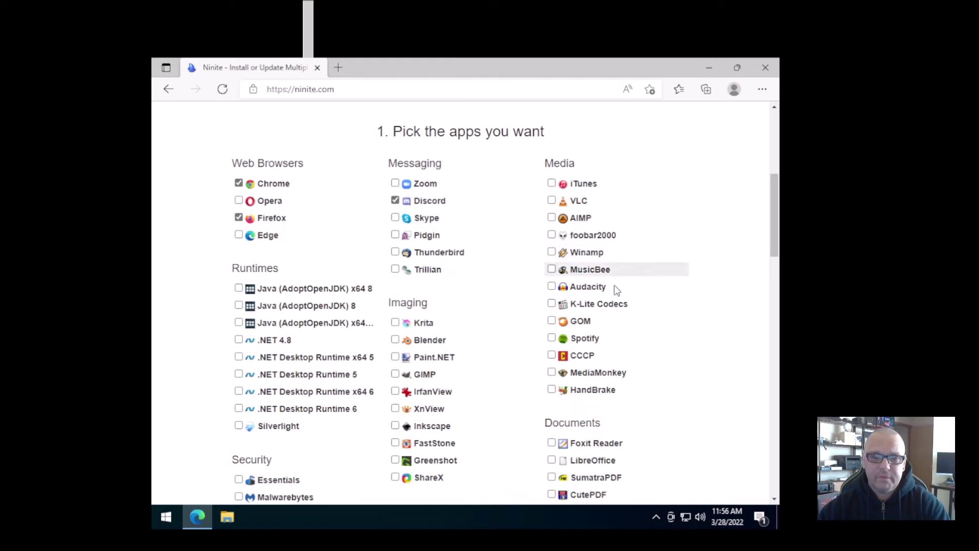
left_click(395, 374)
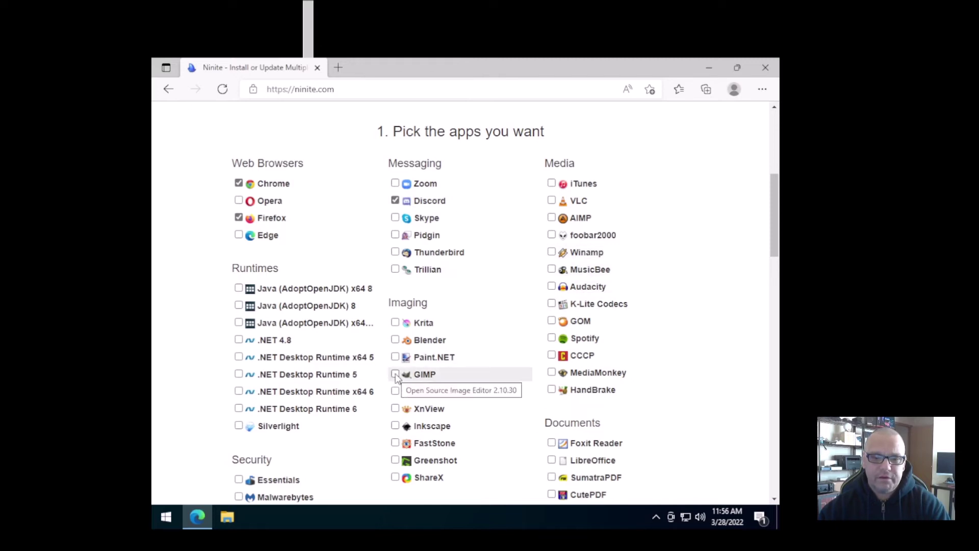
scroll(727, 314, "down", 5)
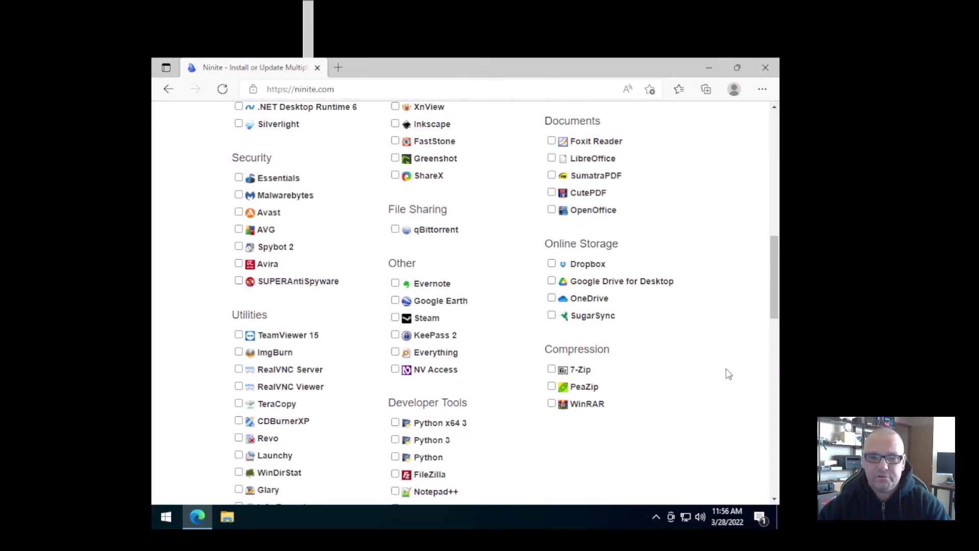
scroll(728, 373, "down", 1)
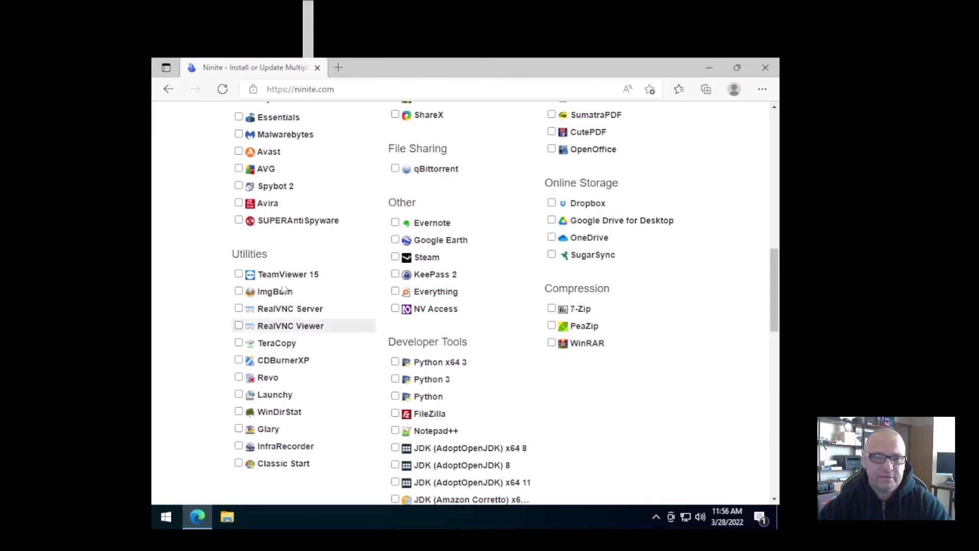
scroll(602, 375, "down", 2)
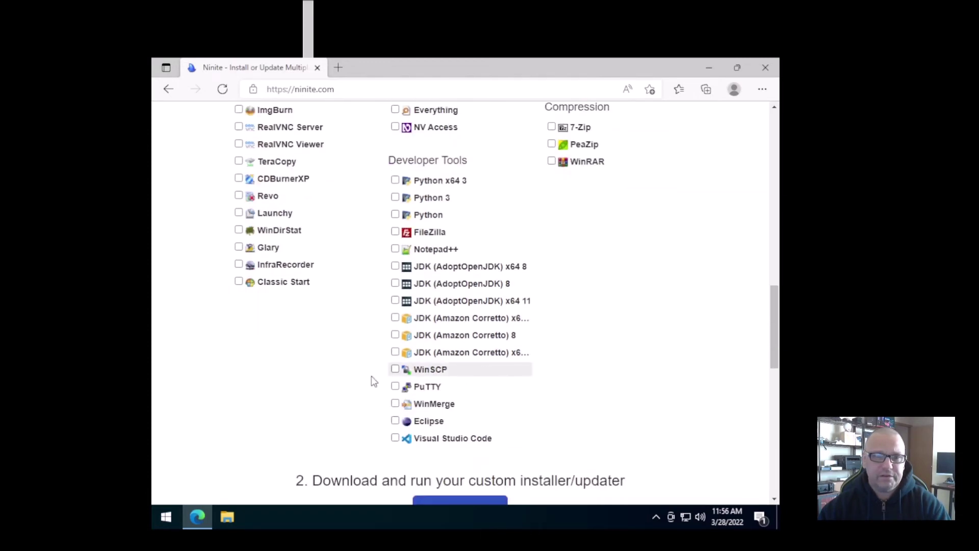
scroll(274, 390, "up", 1)
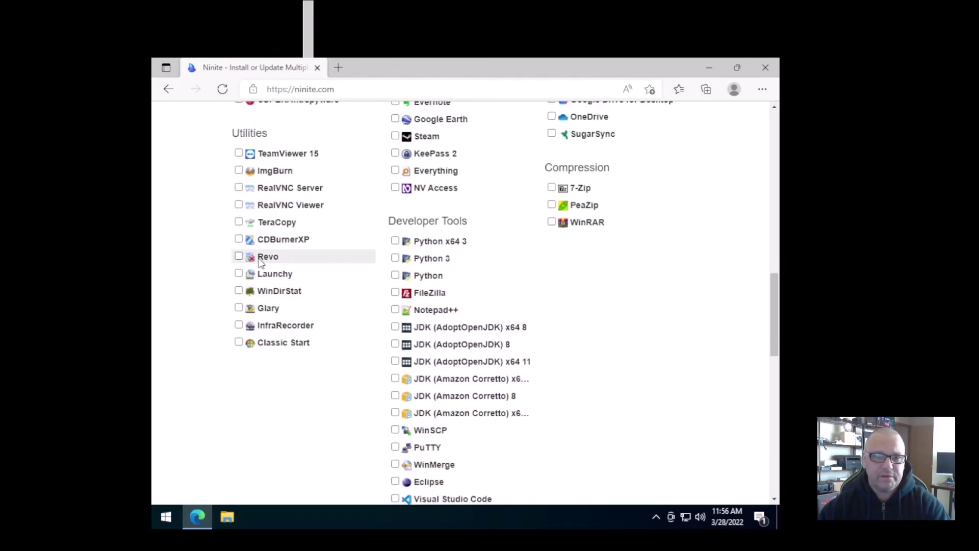
Review the selection and download the custom installer with 'Get Your Ninite'
left_click(239, 256)
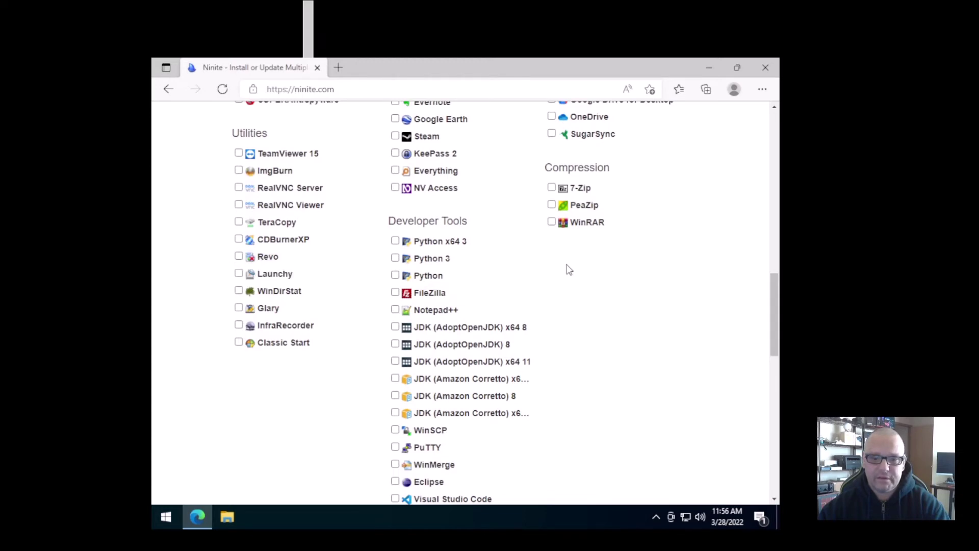
scroll(566, 266, "down", 5)
scroll(665, 271, "up", 12)
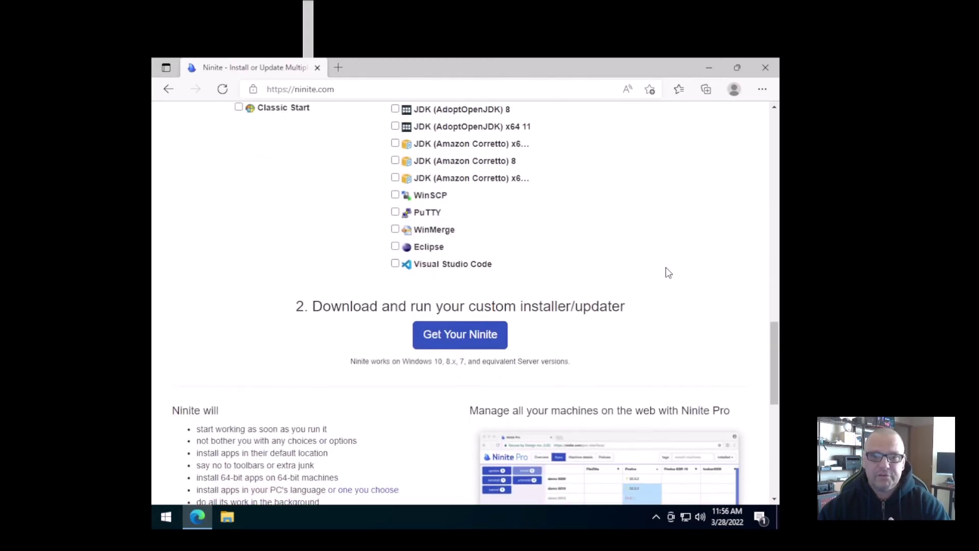
scroll(668, 271, "up", 2)
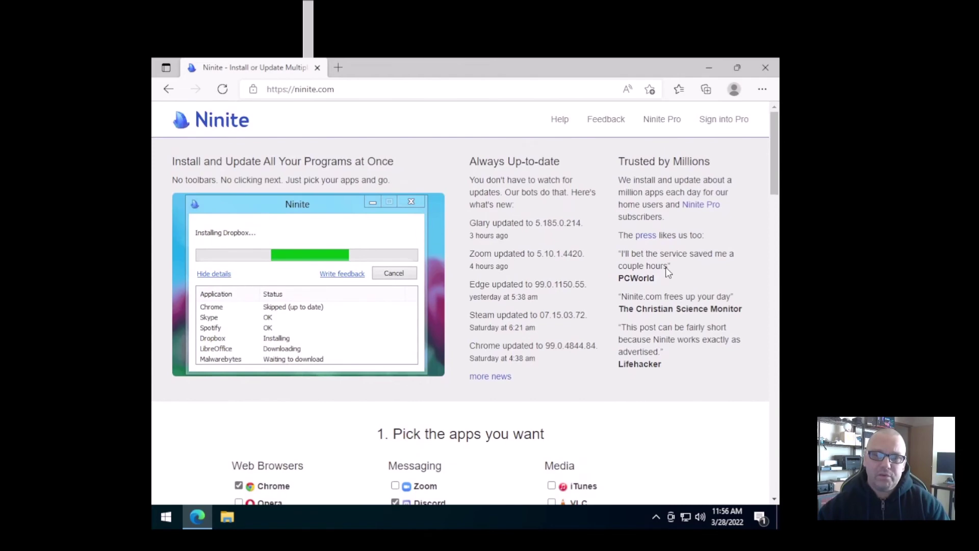
scroll(648, 277, "down", 5)
scroll(648, 276, "down", 13)
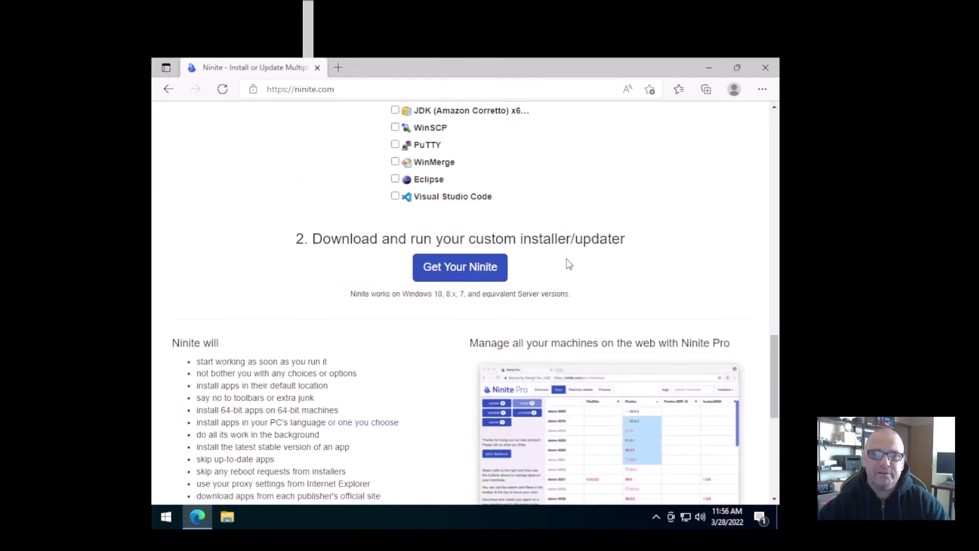
left_click(470, 271)
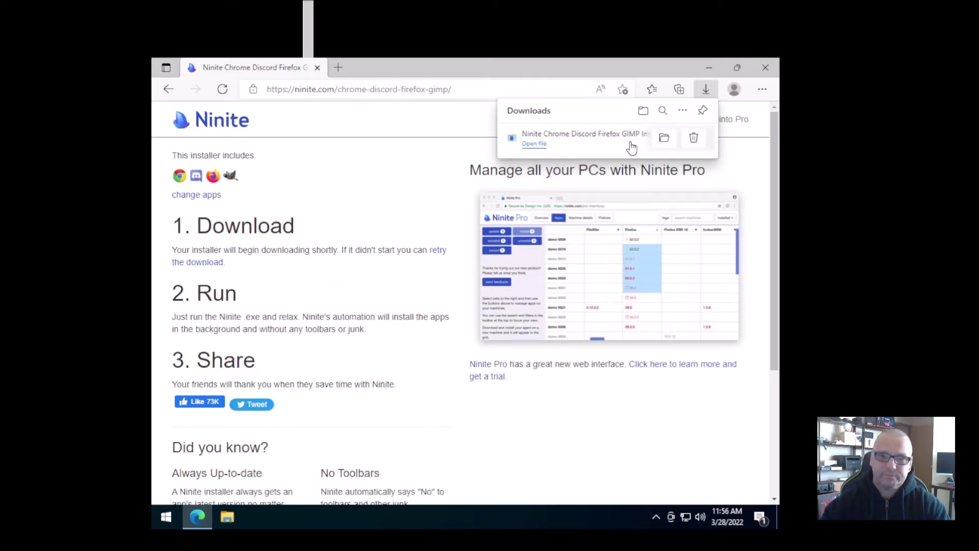
Run the downloaded Ninite installer and bring Edge back in front of it
left_click(535, 147)
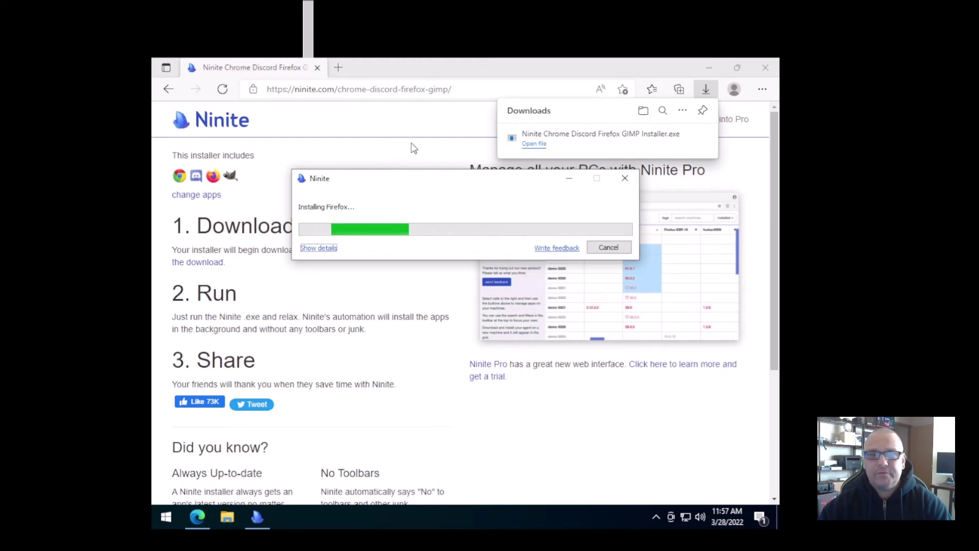
left_click(384, 117)
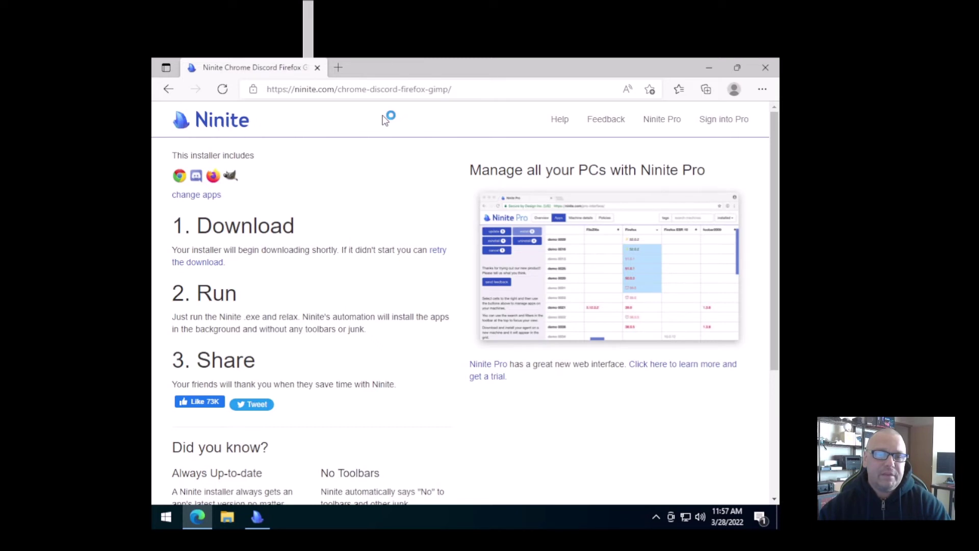
Open Ninite's 'How Ninite works' article and highlight the sentence on publisher downloads and digital signatures
left_click(560, 120)
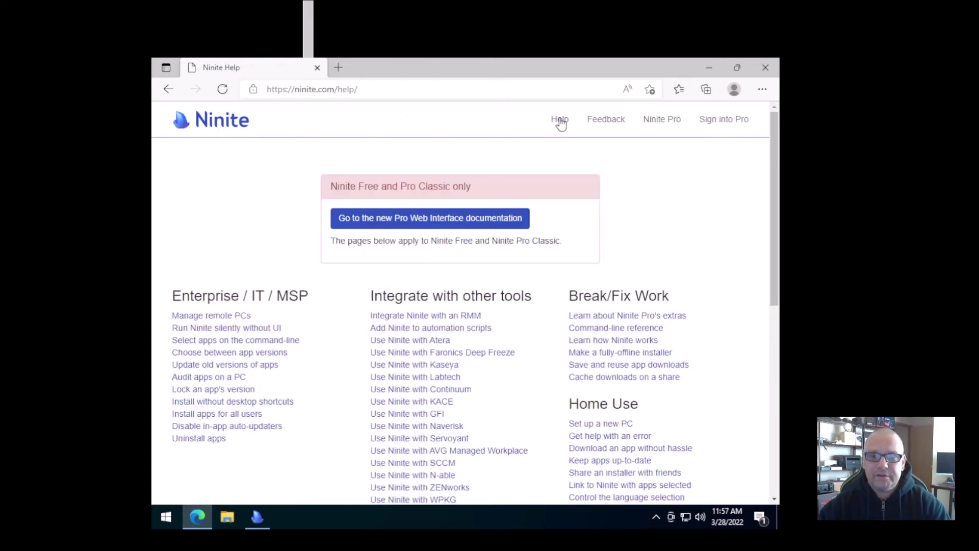
scroll(528, 288, "down", 8)
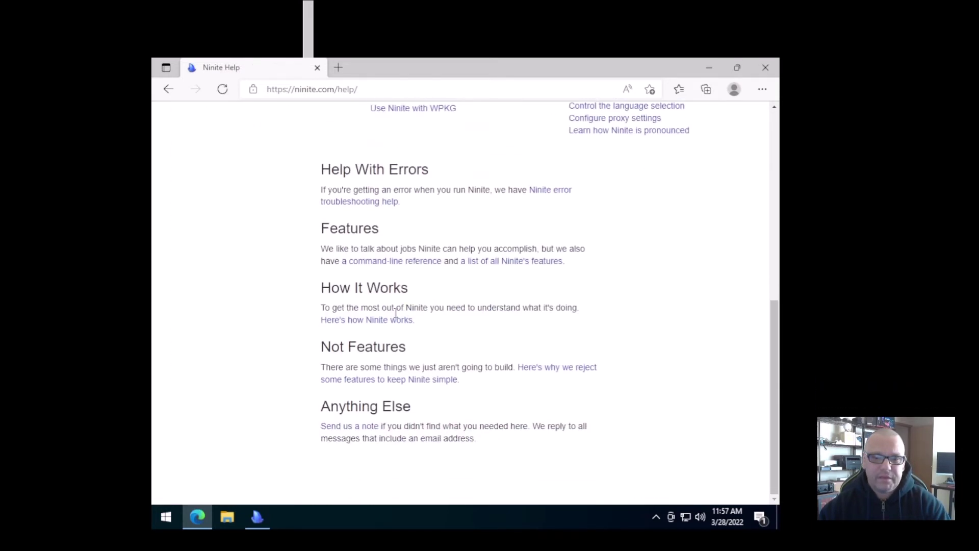
left_click(374, 320)
scroll(539, 276, "down", 6)
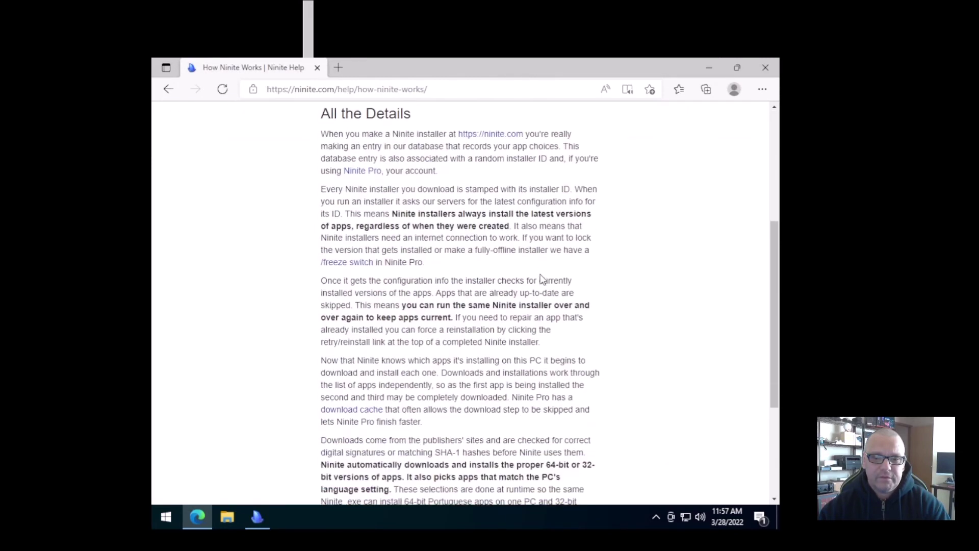
scroll(541, 275, "down", 1)
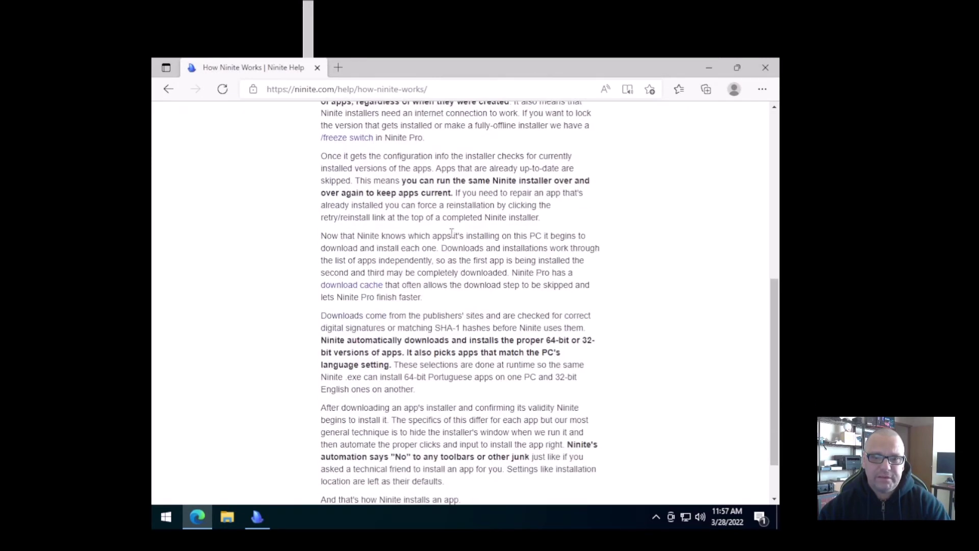
scroll(451, 234, "down", 2)
left_click_drag(322, 253, 506, 253)
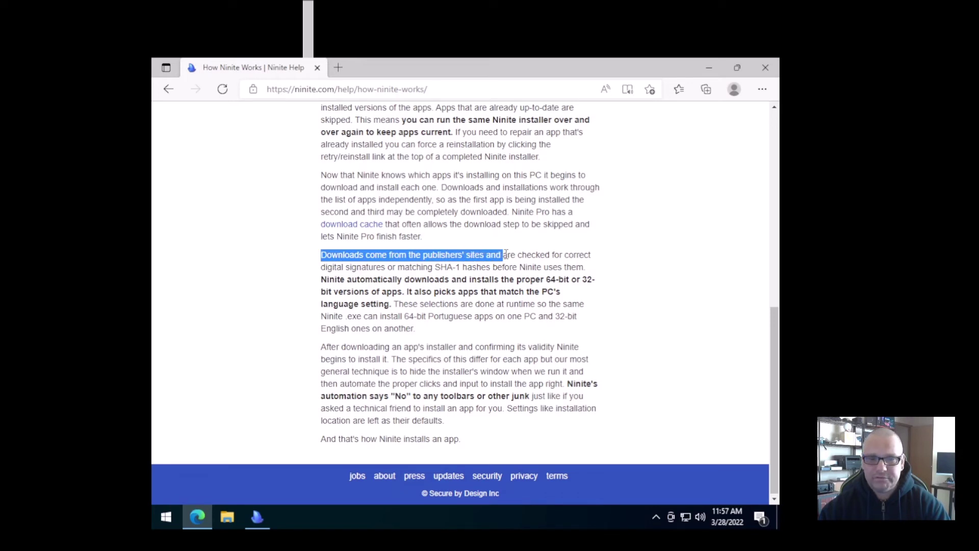
left_click_drag(505, 254, 391, 272)
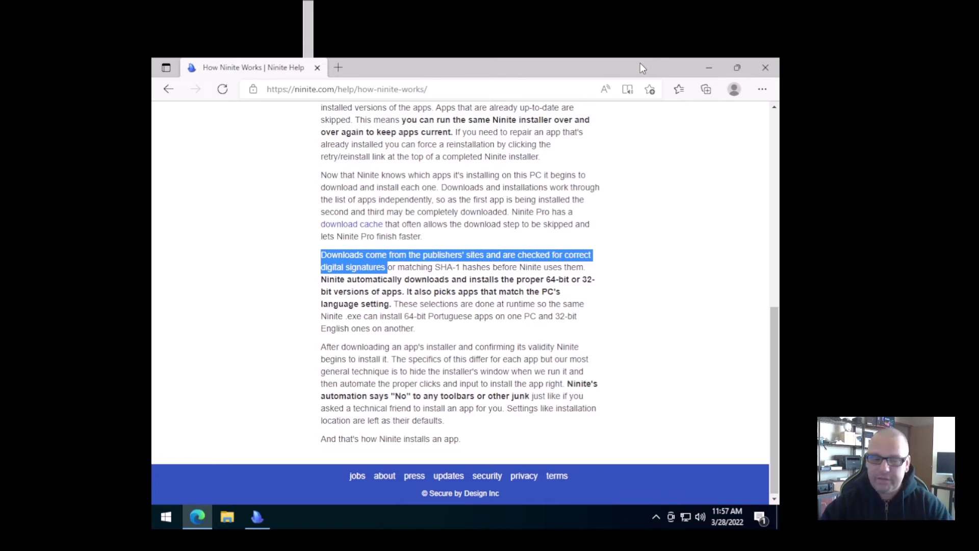
Go back through Edge's history to Ninite's installer download page
scroll(489, 202, "up", 10)
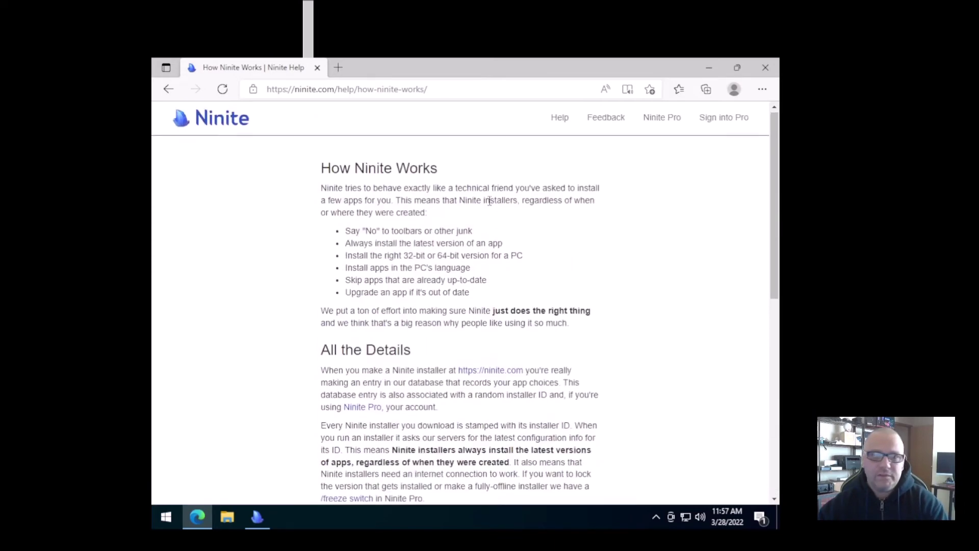
left_click(168, 89)
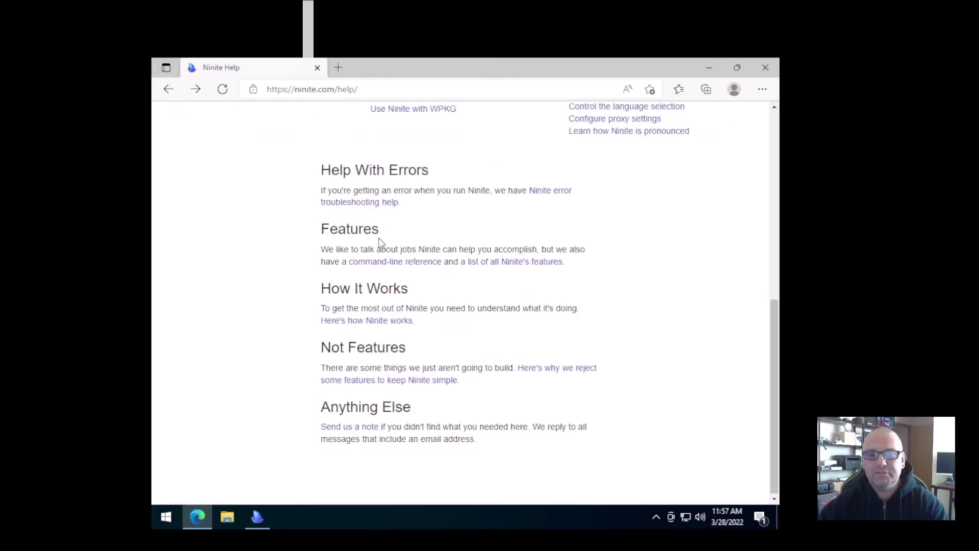
scroll(380, 244, "up", 10)
left_click(169, 89)
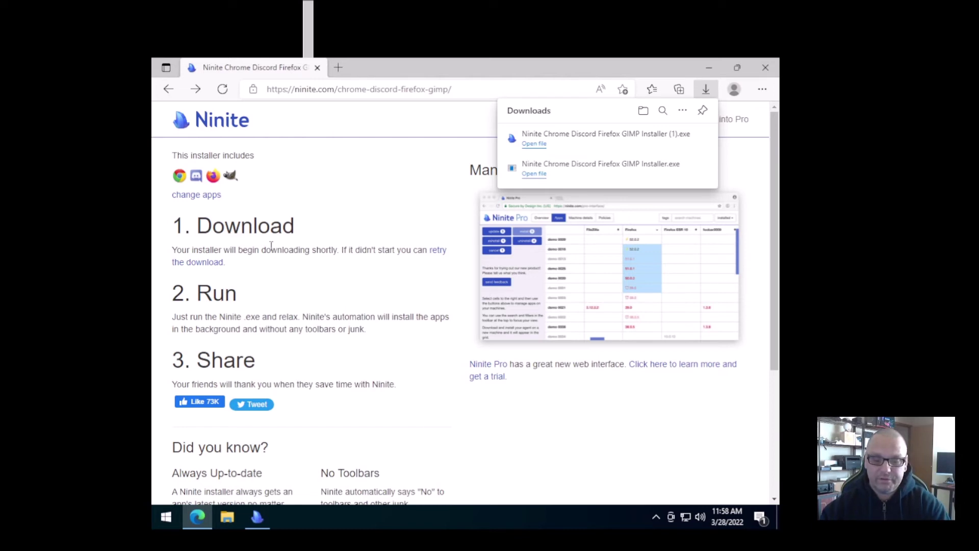
Let Ninite finish Firefox, Chrome, Discord and GIMP, test-opening Chrome, then close the installer
left_click(710, 68)
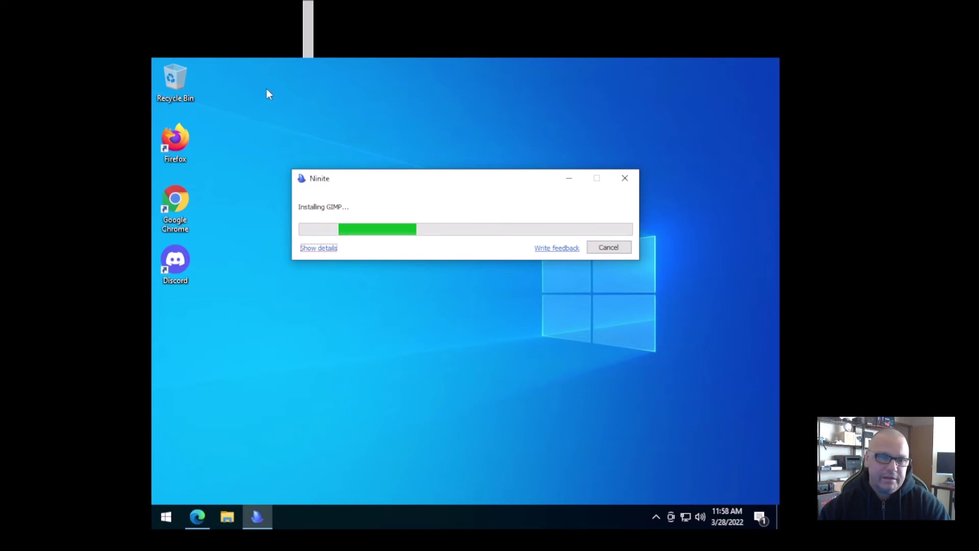
left_click(187, 145)
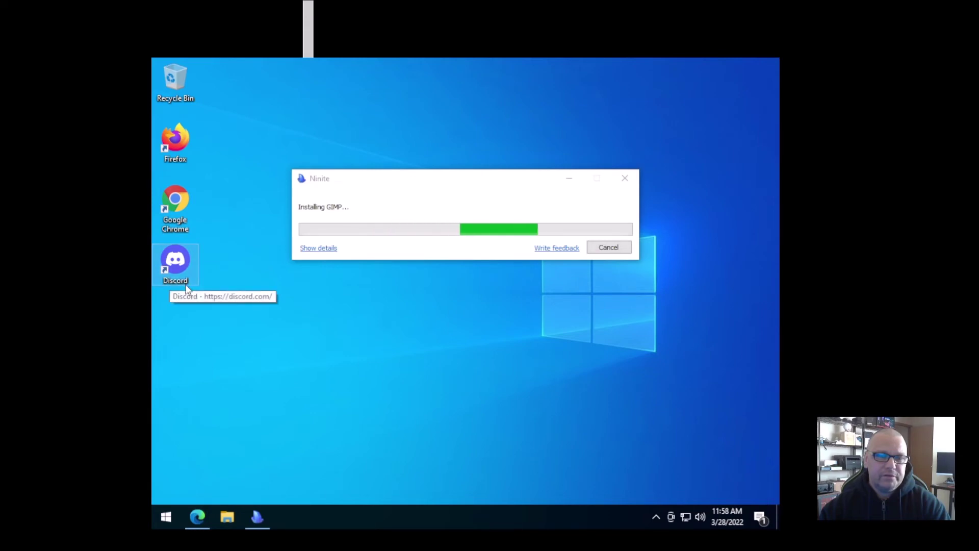
double_click(178, 208)
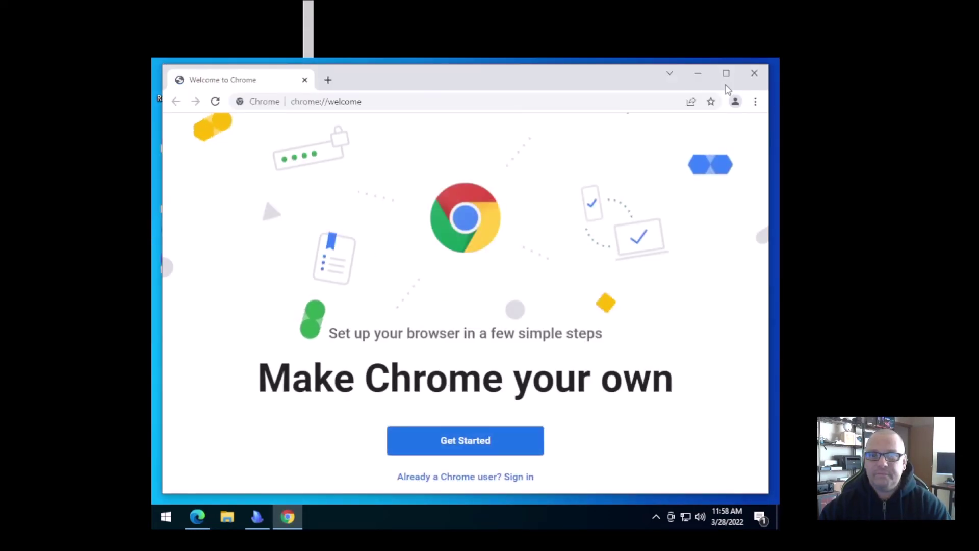
left_click(726, 73)
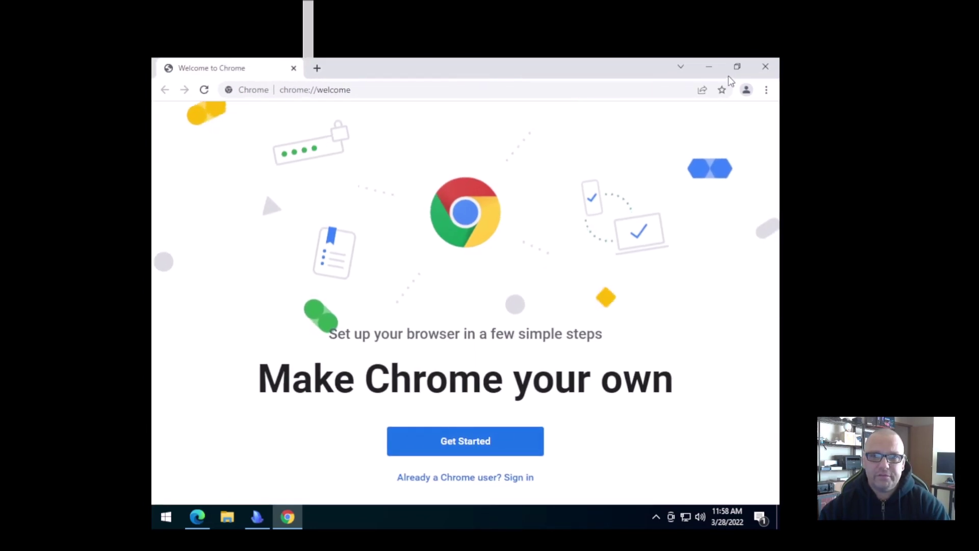
left_click(709, 68)
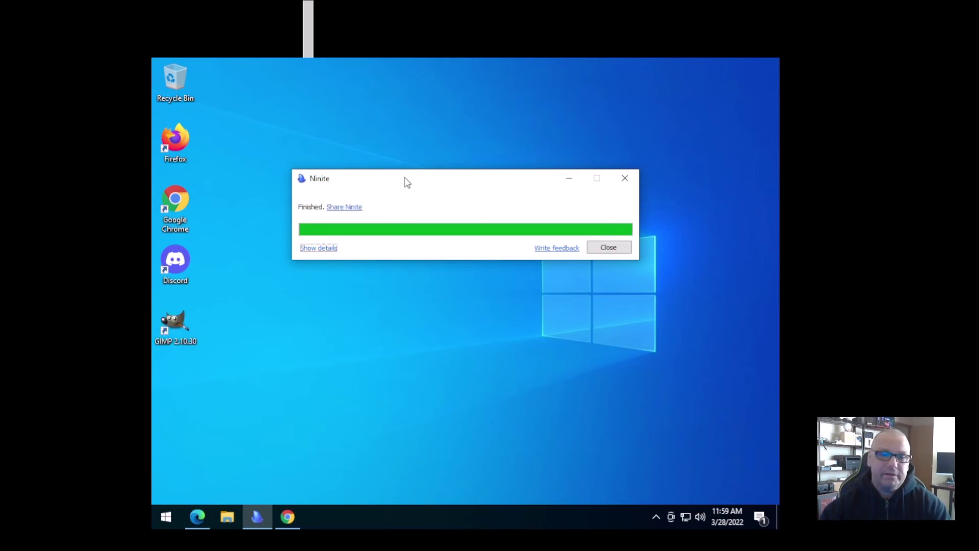
left_click(609, 248)
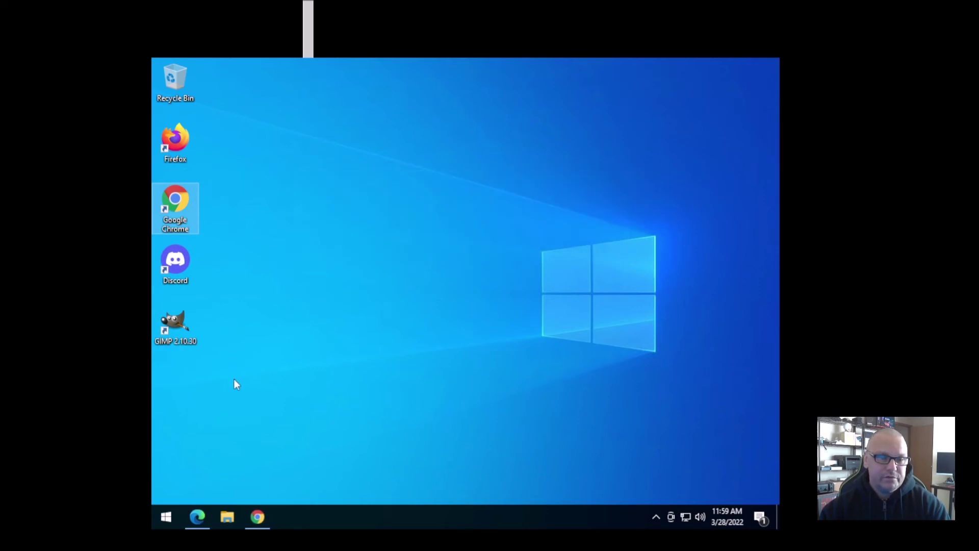
Box-select the four new desktop shortcuts, then clear the selection
left_click_drag(234, 379, 154, 134)
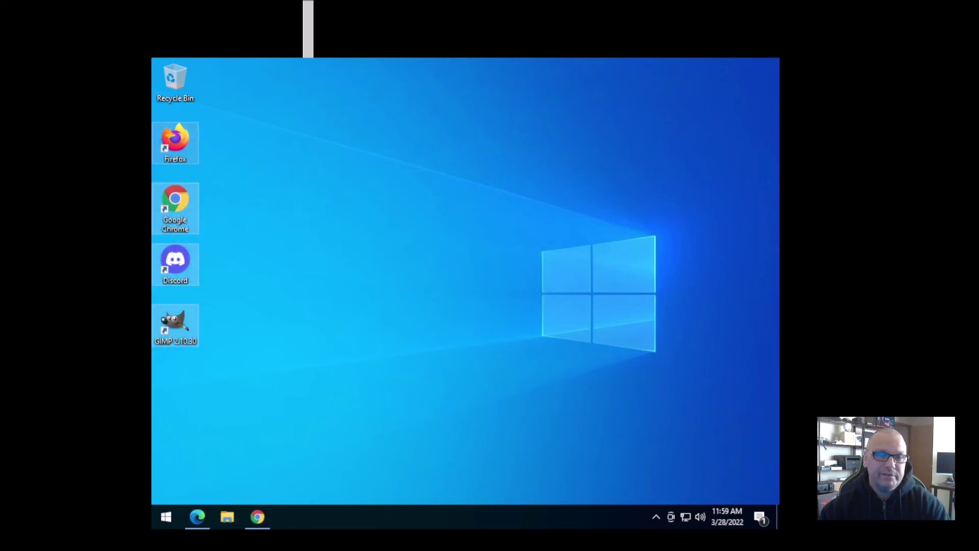
left_click(366, 313)
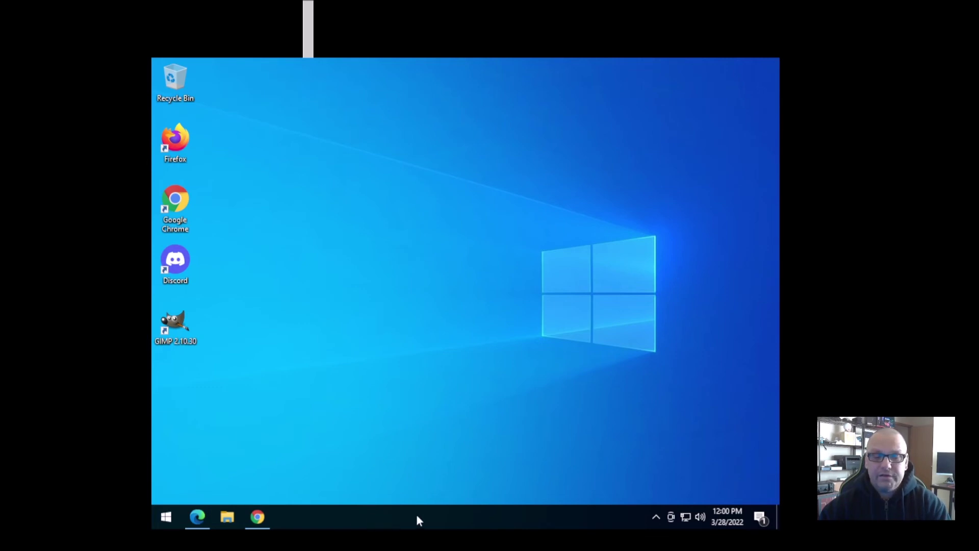
Open Task Manager from the taskbar on its Startup tab and sort by Status
right_click(387, 517)
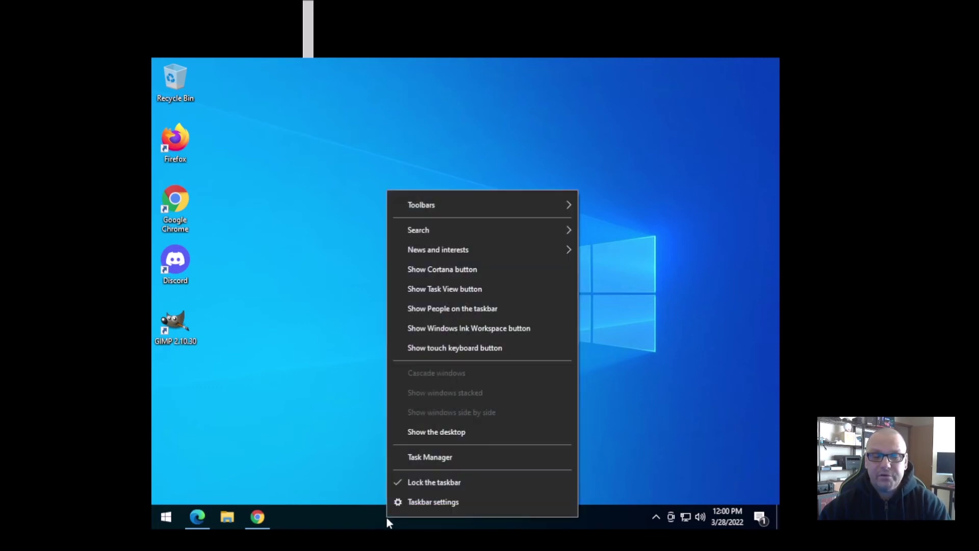
left_click(430, 457)
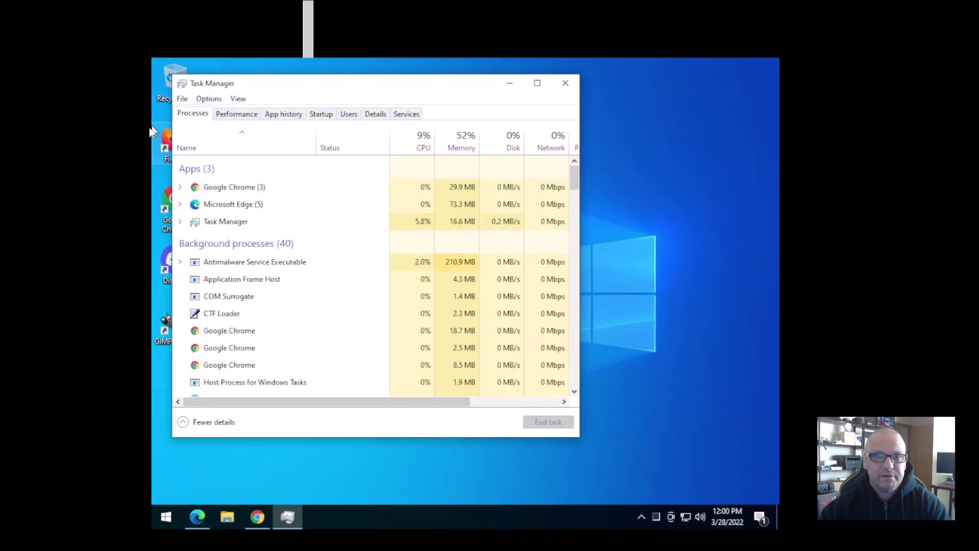
left_click(325, 115)
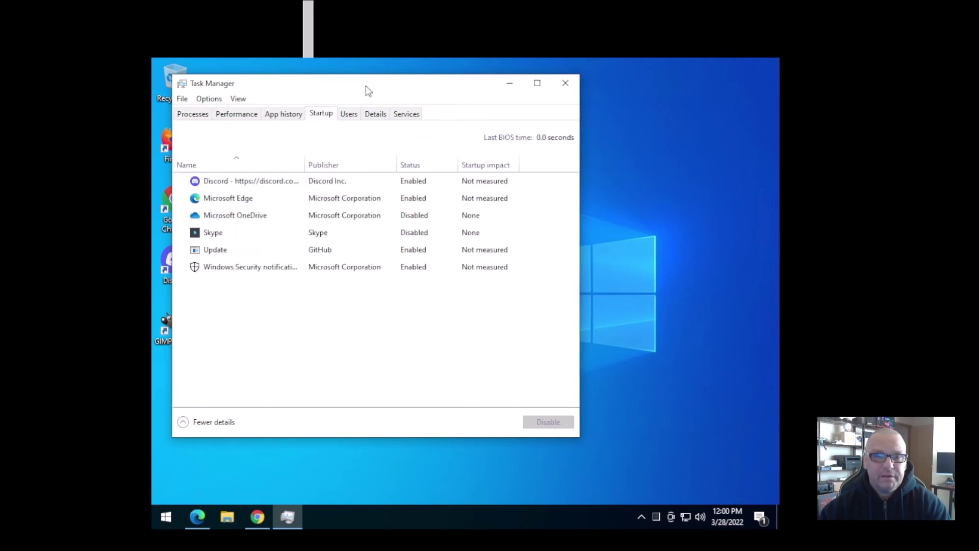
left_click_drag(367, 89, 414, 90)
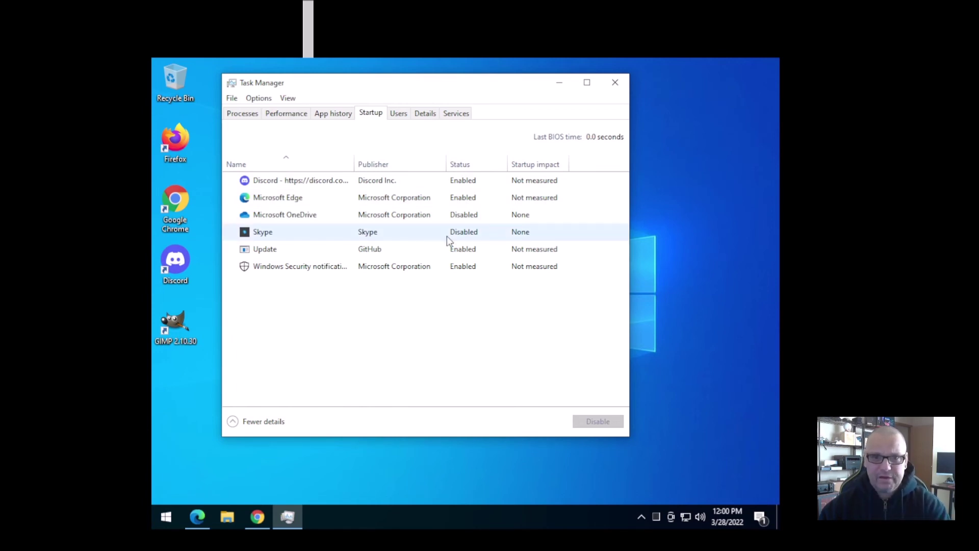
left_click(461, 165)
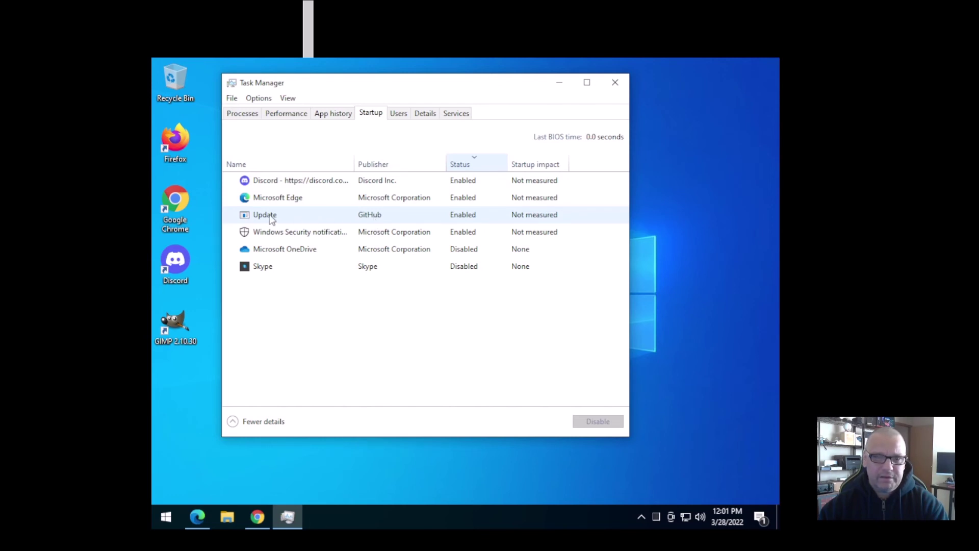
Select the Microsoft Edge, Discord, Windows Security and Update startup entries in turn
left_click(404, 198)
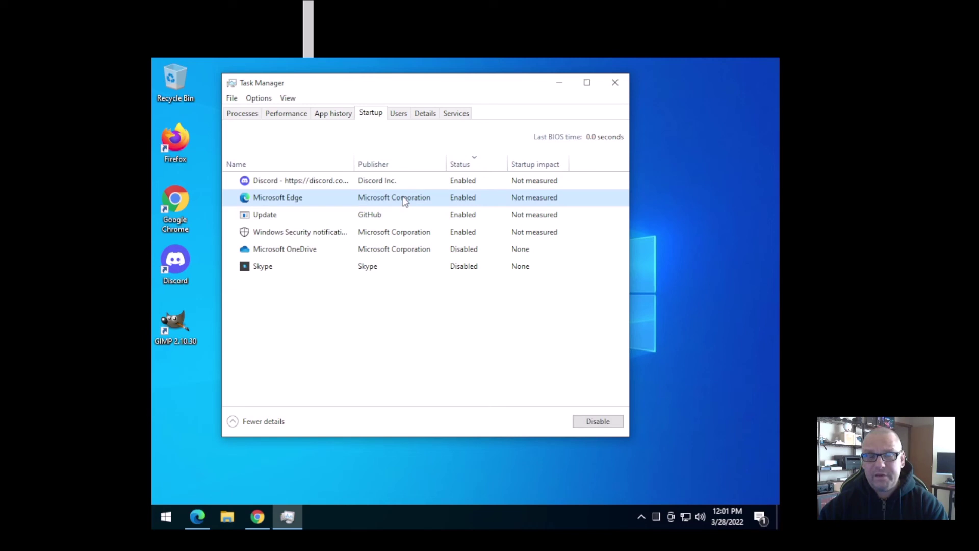
left_click(396, 183)
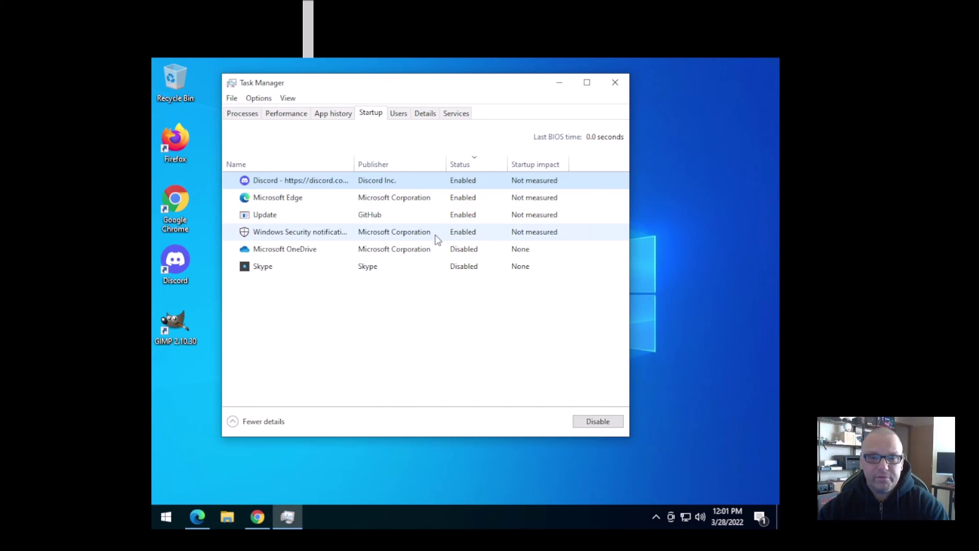
left_click(320, 228)
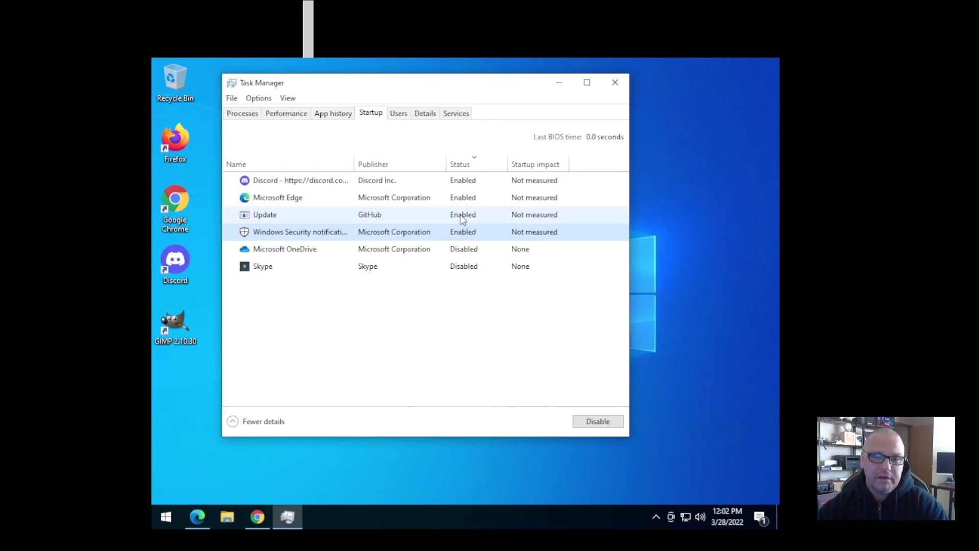
left_click(386, 219)
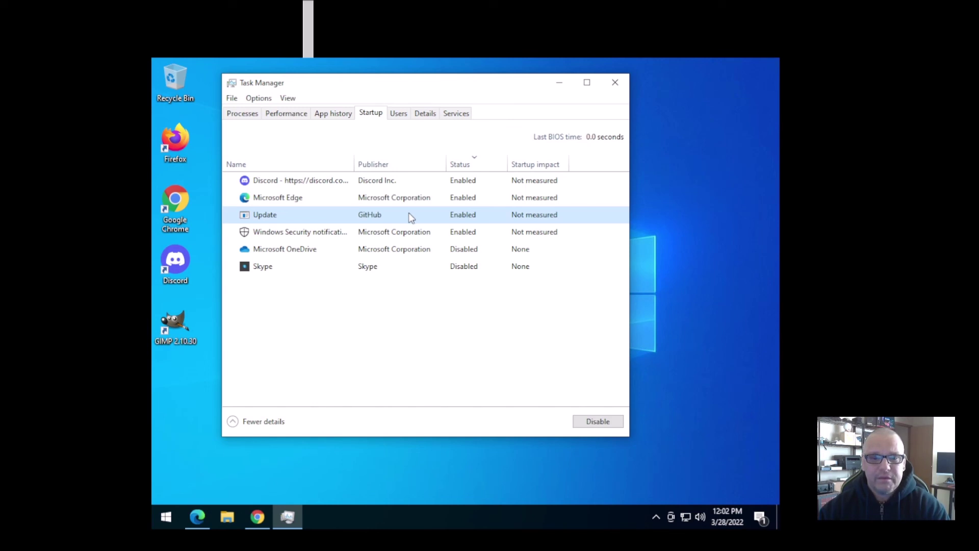
Disable Update, Microsoft Edge and Discord at startup, keeping Windows Security enabled
right_click(381, 215)
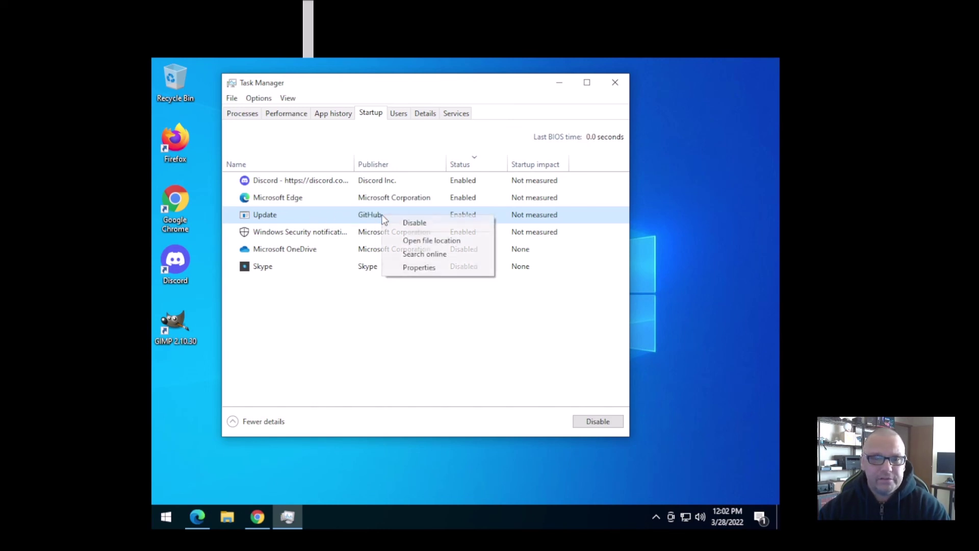
left_click(414, 223)
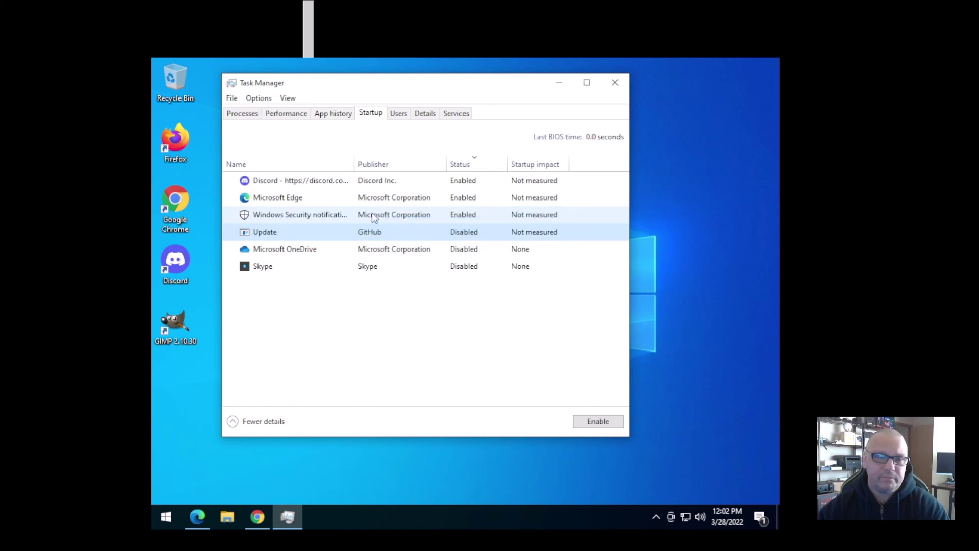
right_click(415, 196)
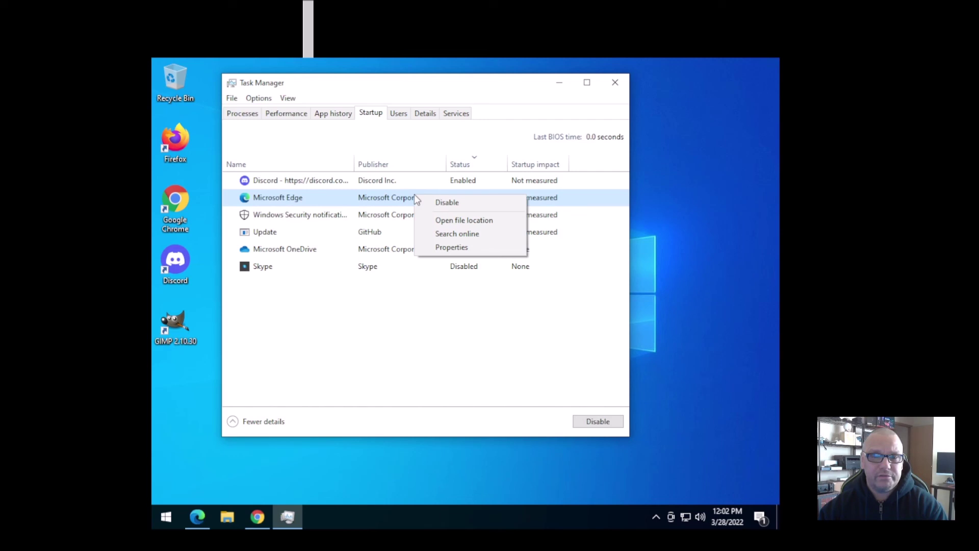
left_click(438, 202)
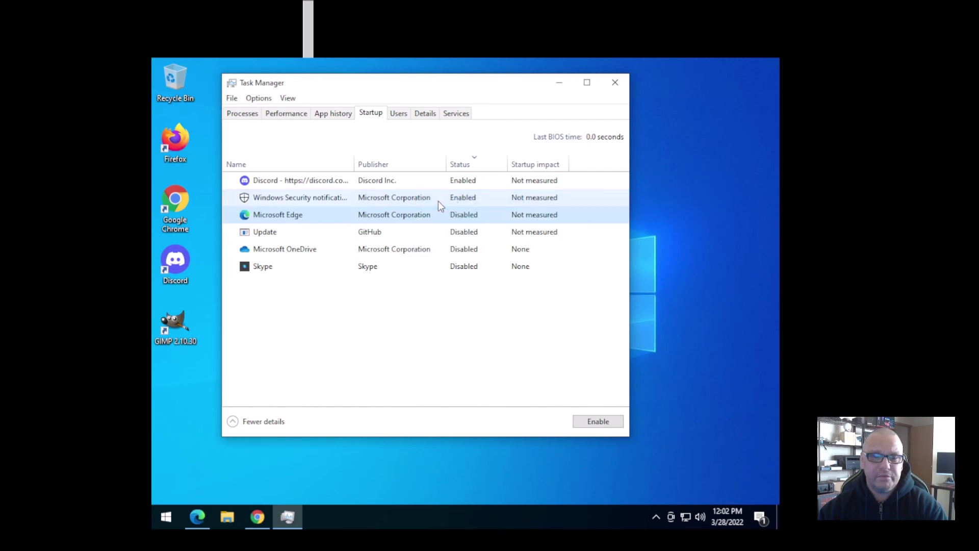
left_click(417, 185)
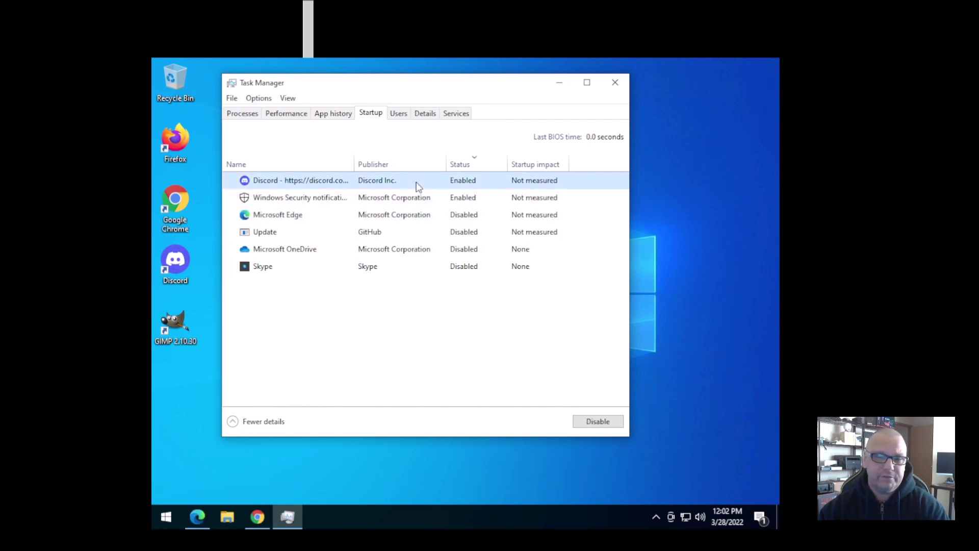
right_click(417, 186)
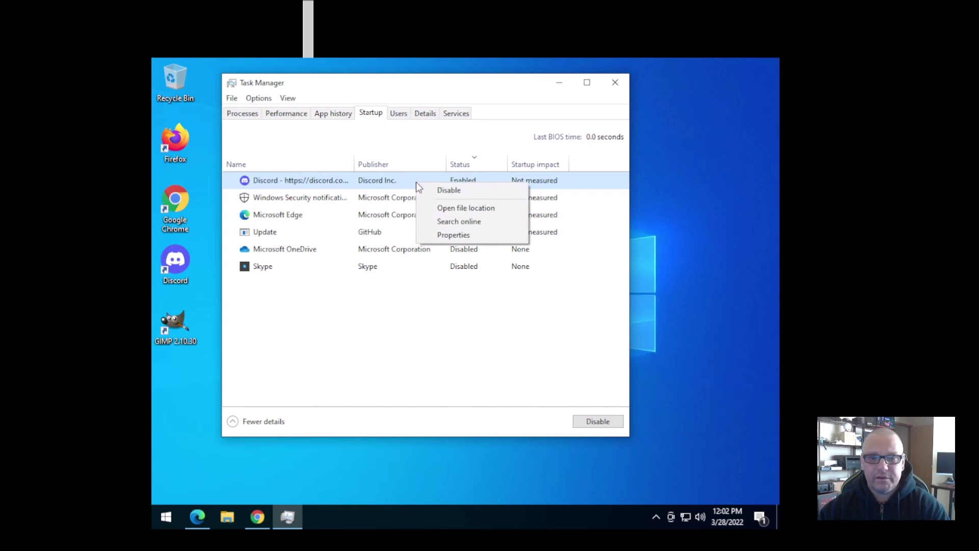
left_click(442, 190)
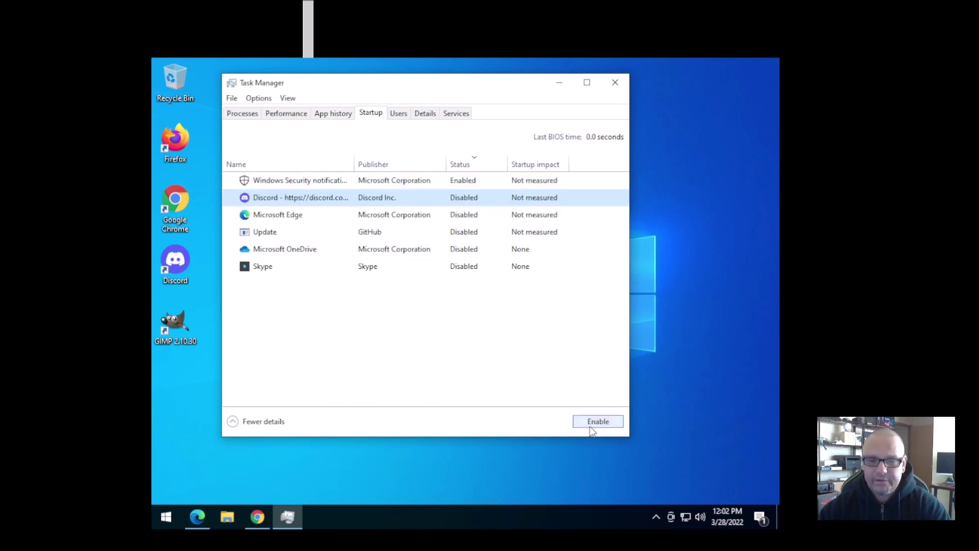
left_click(375, 182)
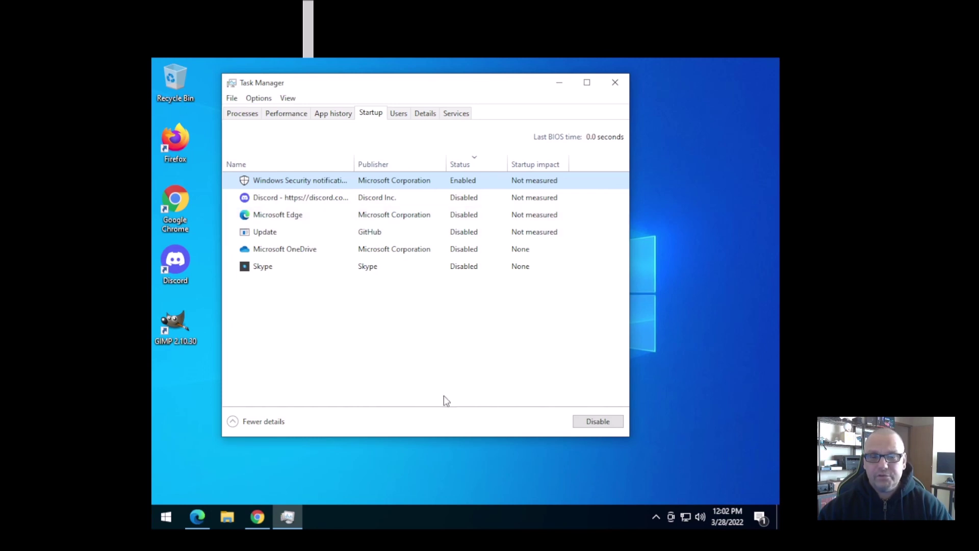
Close the Task Manager window
left_click(615, 83)
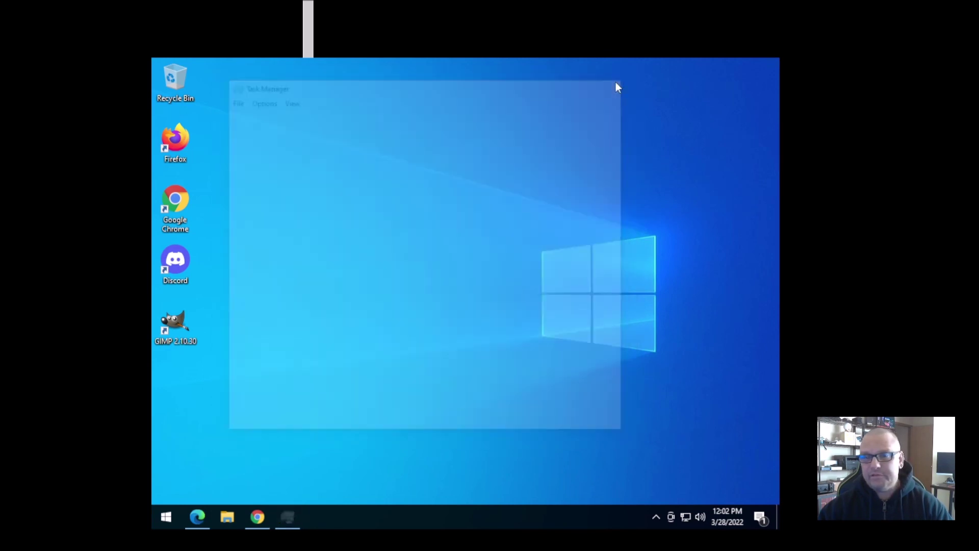